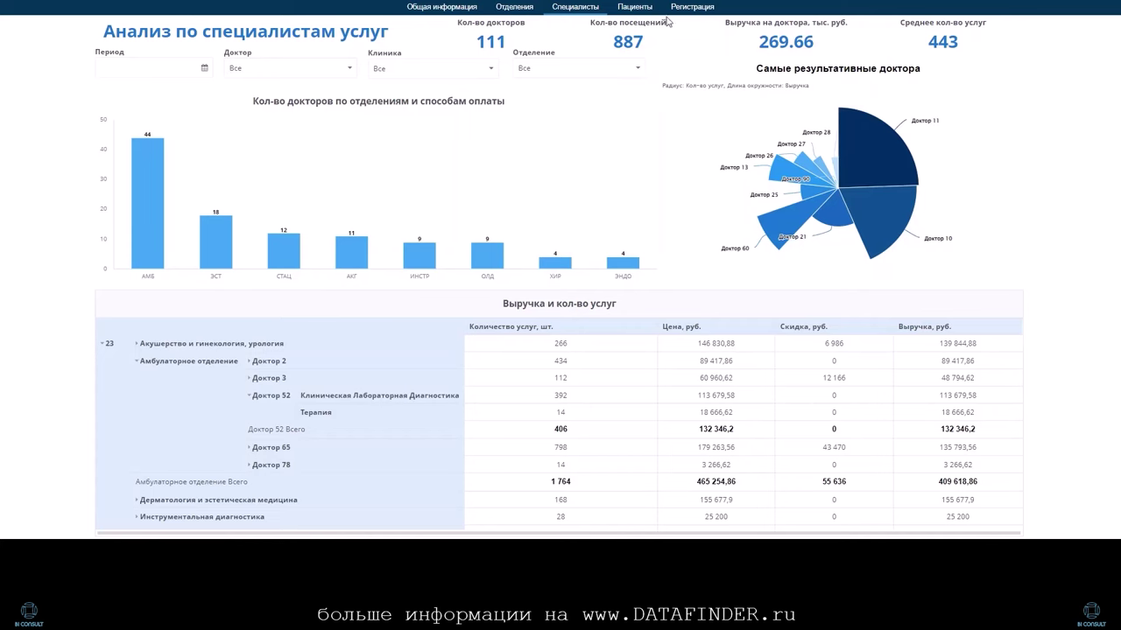
Open the Пациенты page, drill into the Женщина slice of the gender and age chart, and return to the gender level
click(634, 7)
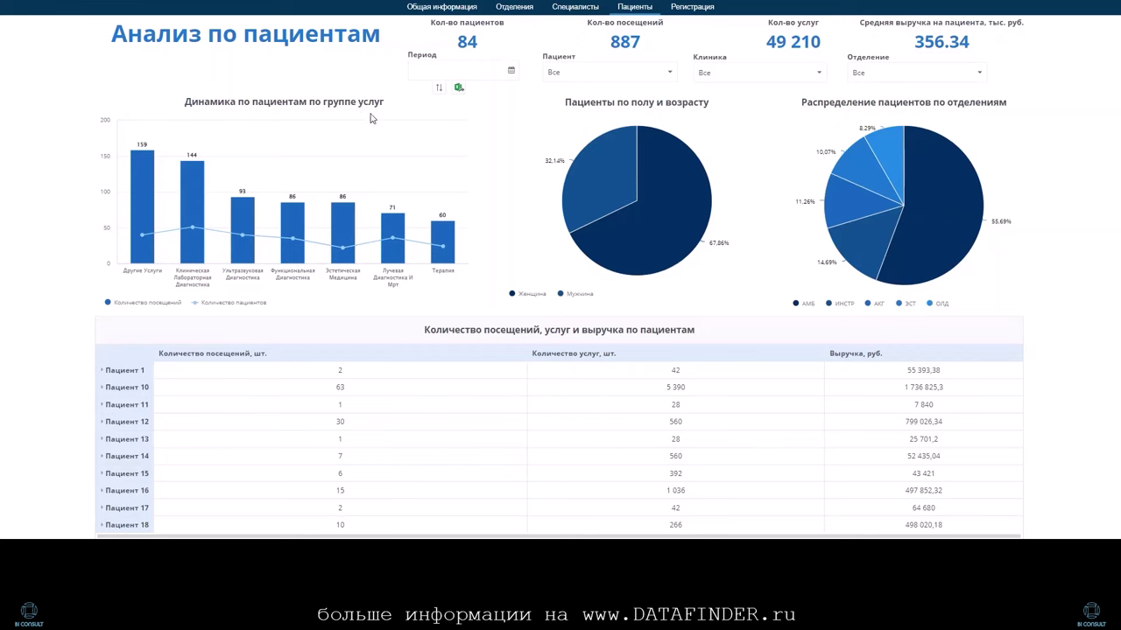
mouse_move(613, 182)
mouse_move(662, 195)
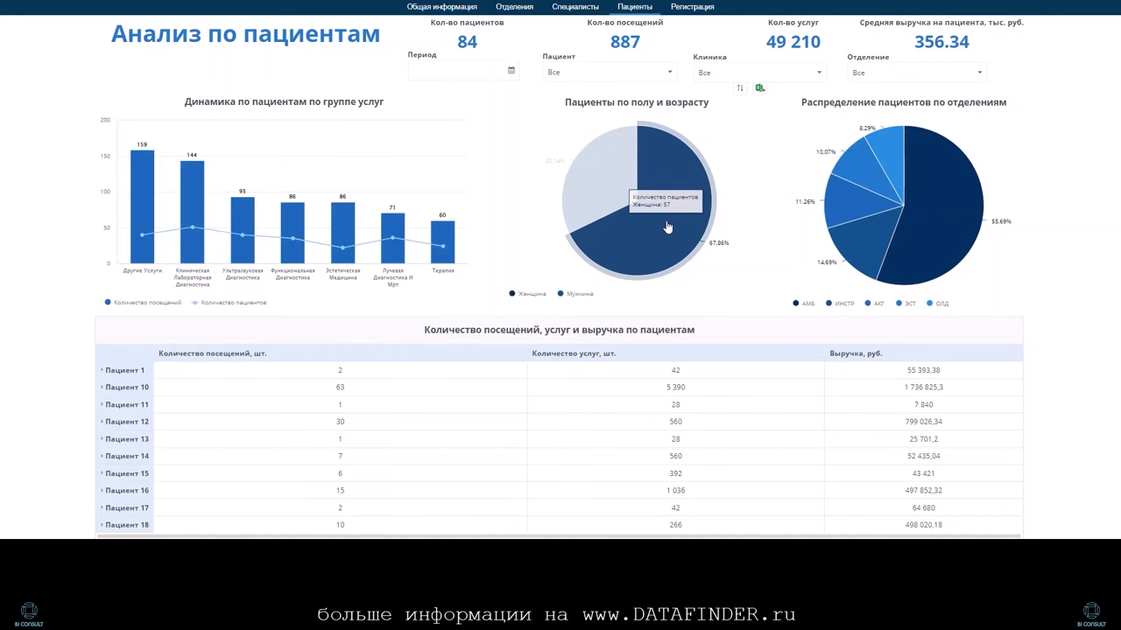
click(667, 228)
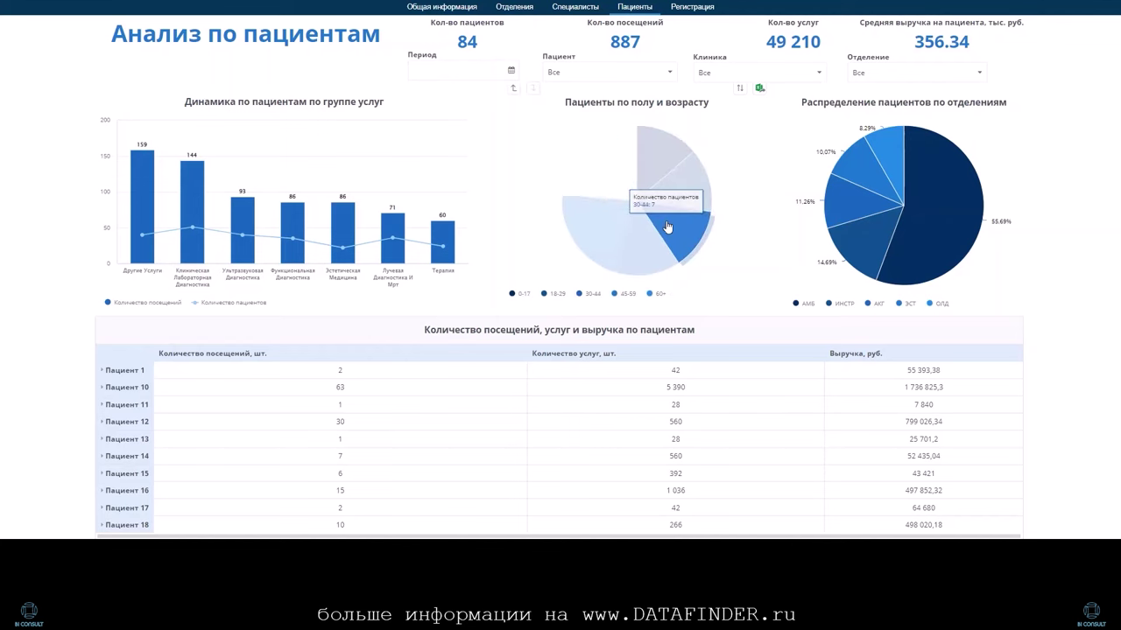
click(513, 91)
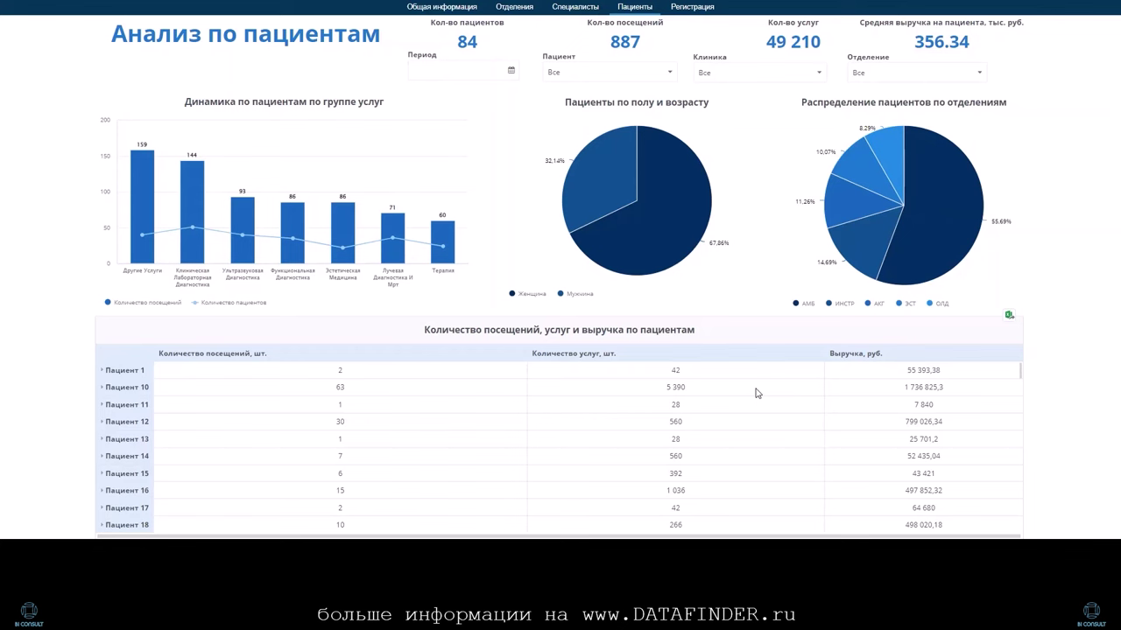
Expand Пациент 1 in the table down through clinic 26 and Хирургия одного дня to Онкология И Маммология
click(101, 373)
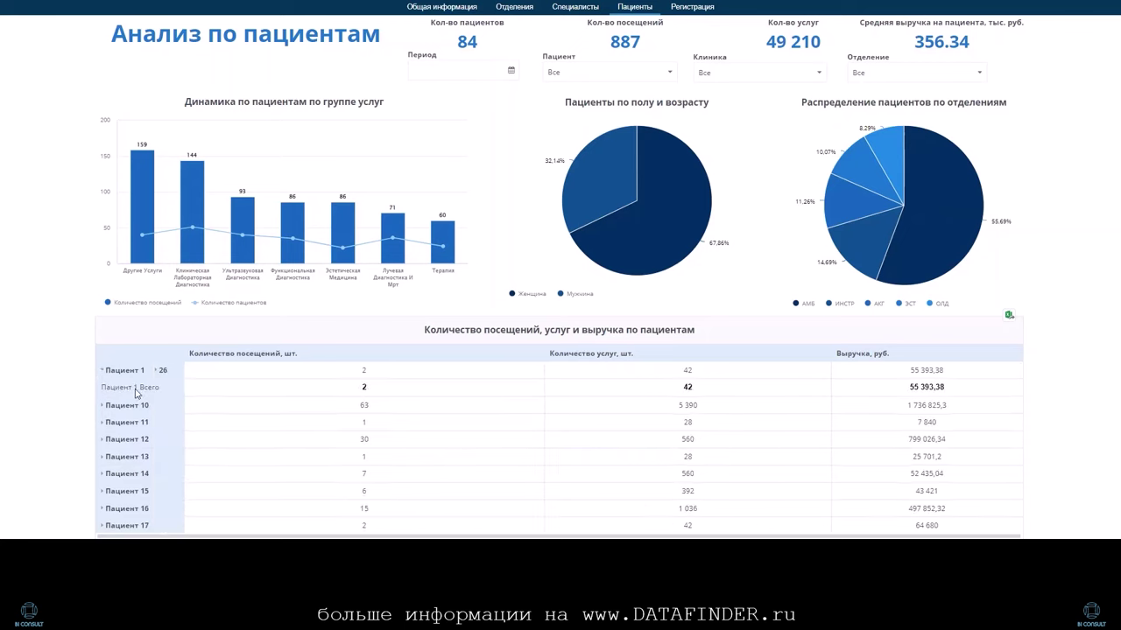
click(156, 370)
click(189, 388)
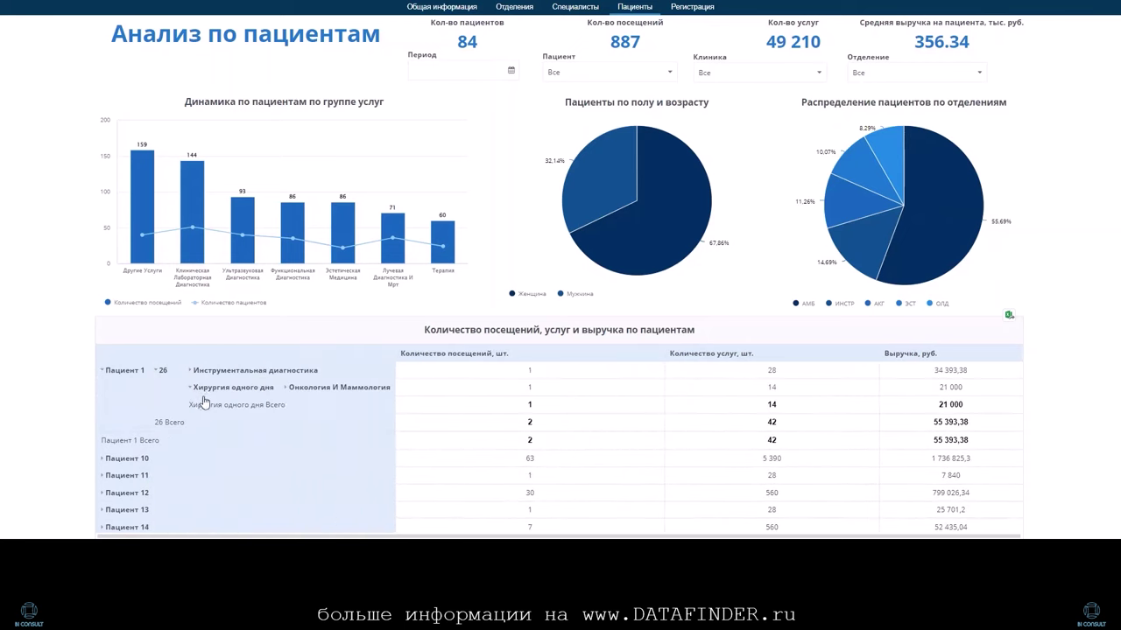
click(286, 388)
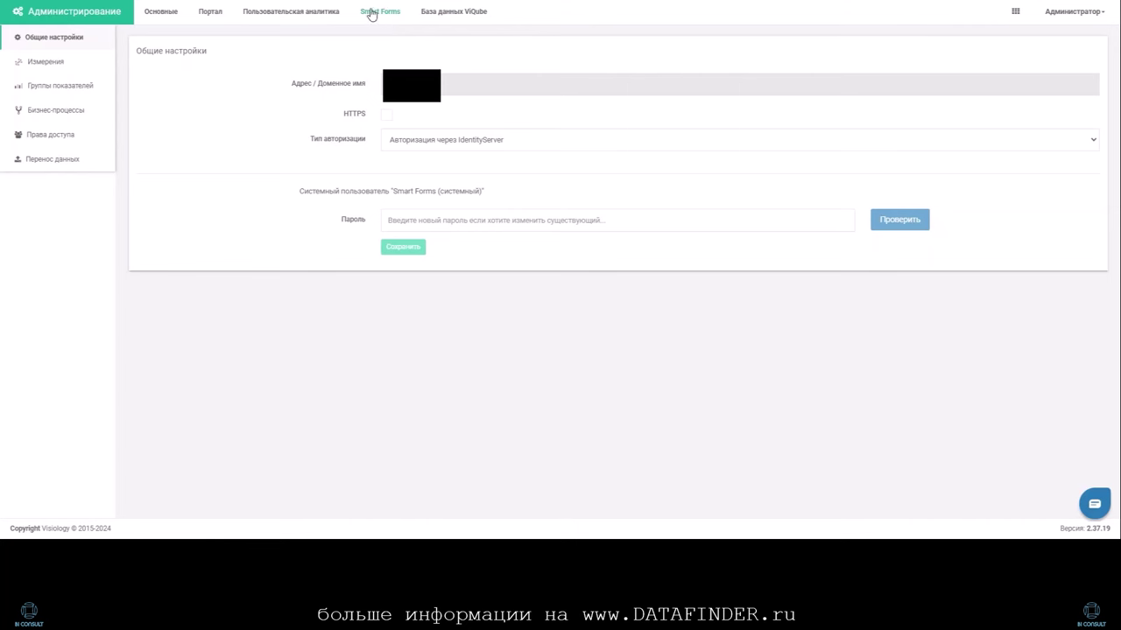
Add a new custom dimension, Фарма регистрация, in the Smart Forms administration by loading it from a file
click(33, 66)
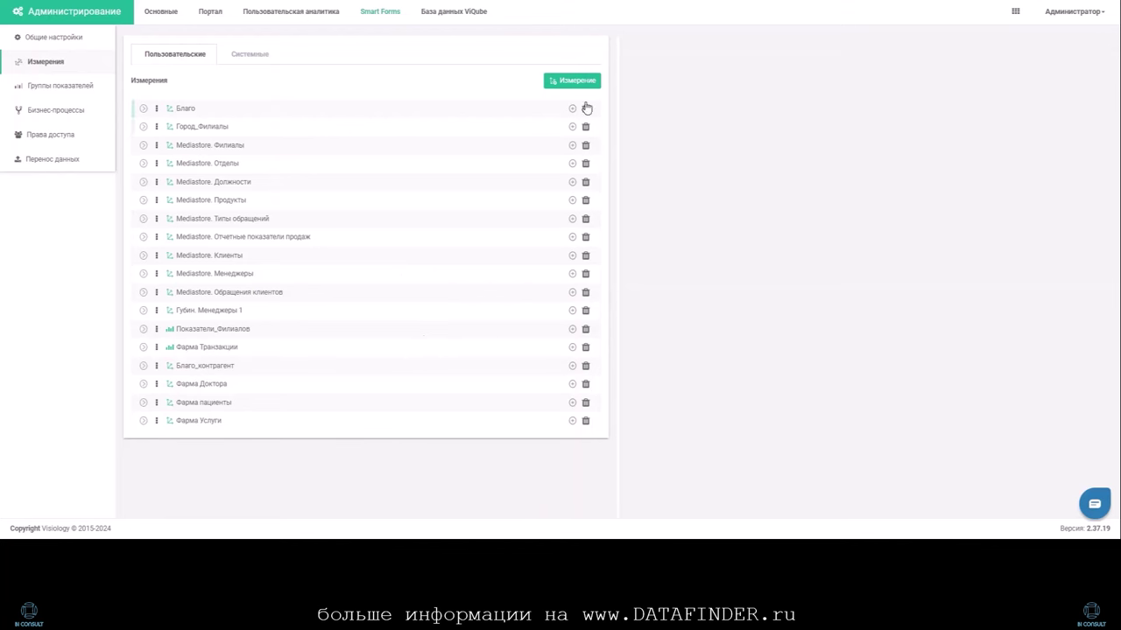
click(570, 84)
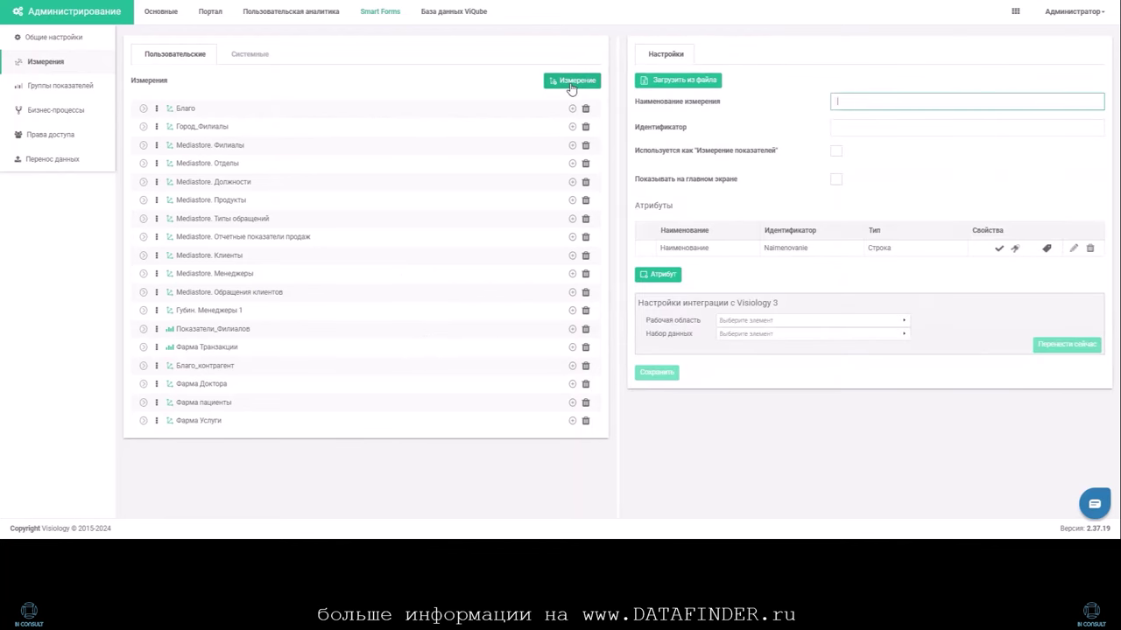
click(680, 83)
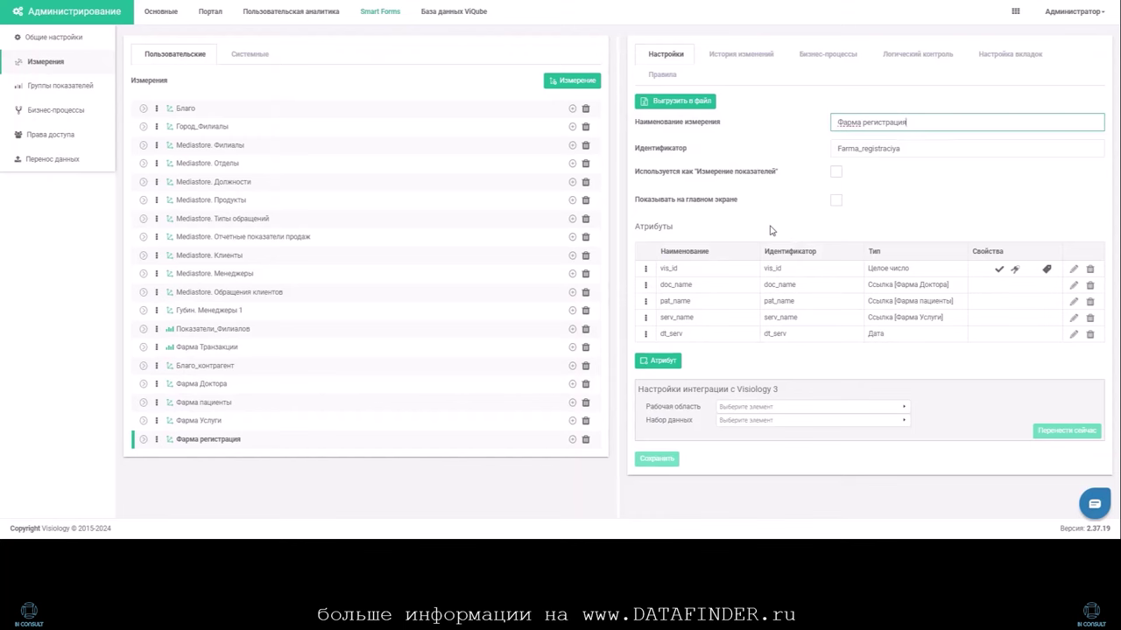
Enable showing the Фарма регистрация dimension on the main screen and save the dimension
click(836, 199)
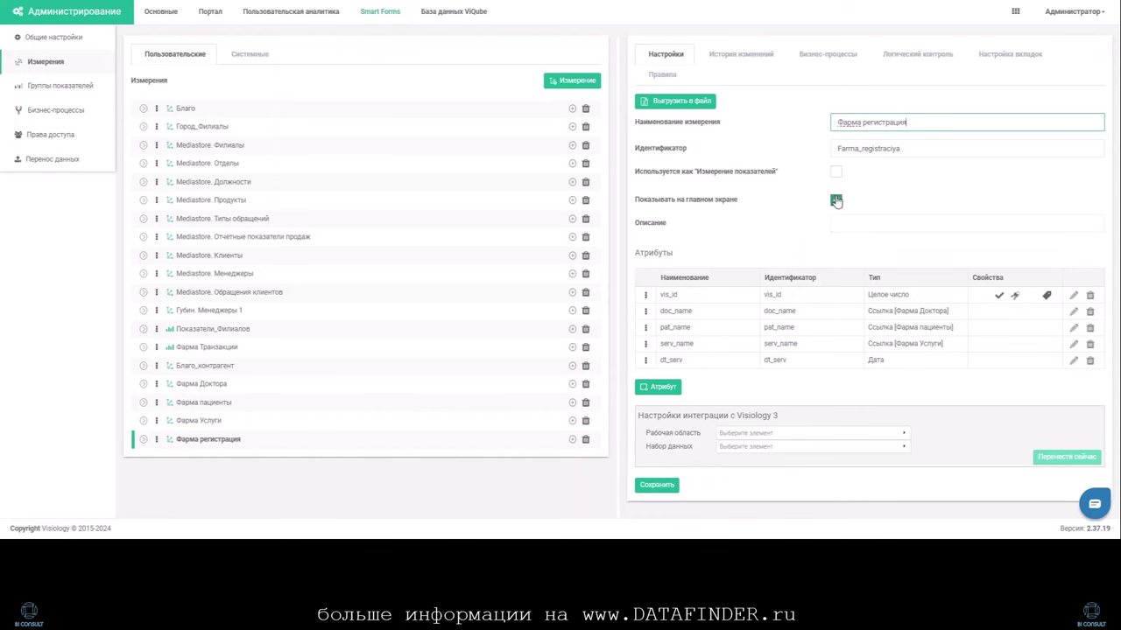
click(666, 484)
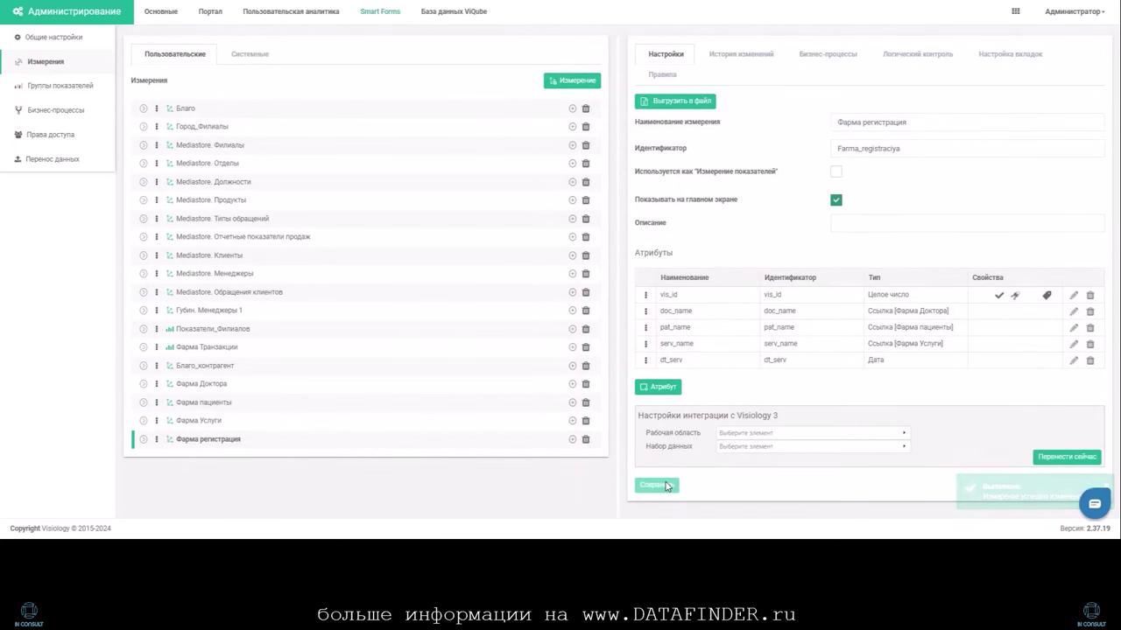
click(980, 122)
text(Я)
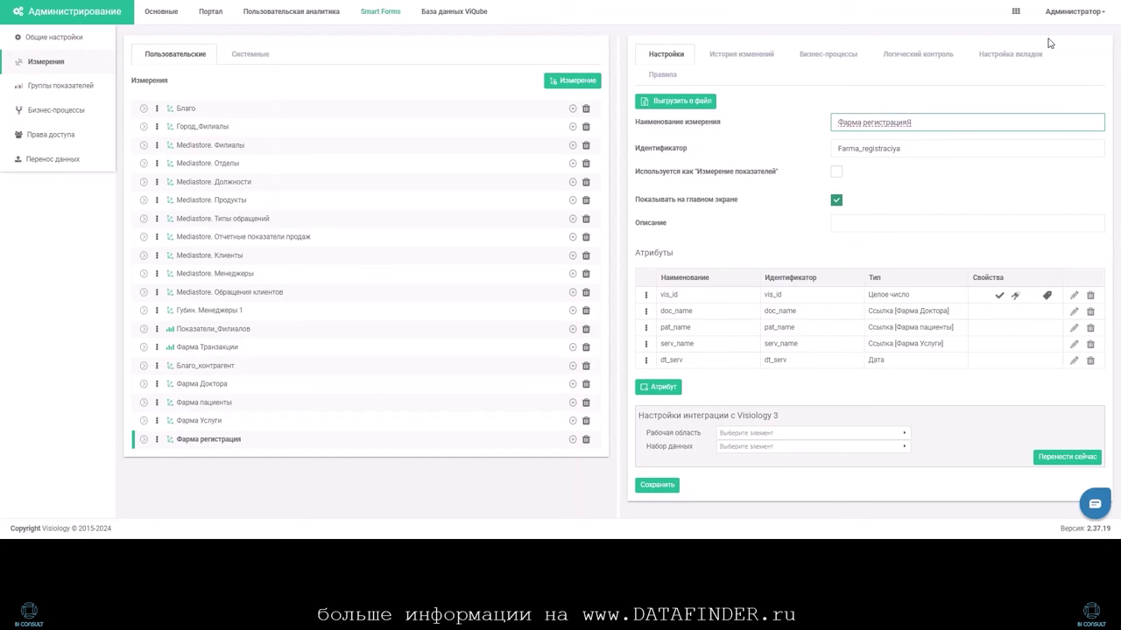
Switch to the Smart Forms application and open the Фарма регистрация dimension as a form
click(1016, 12)
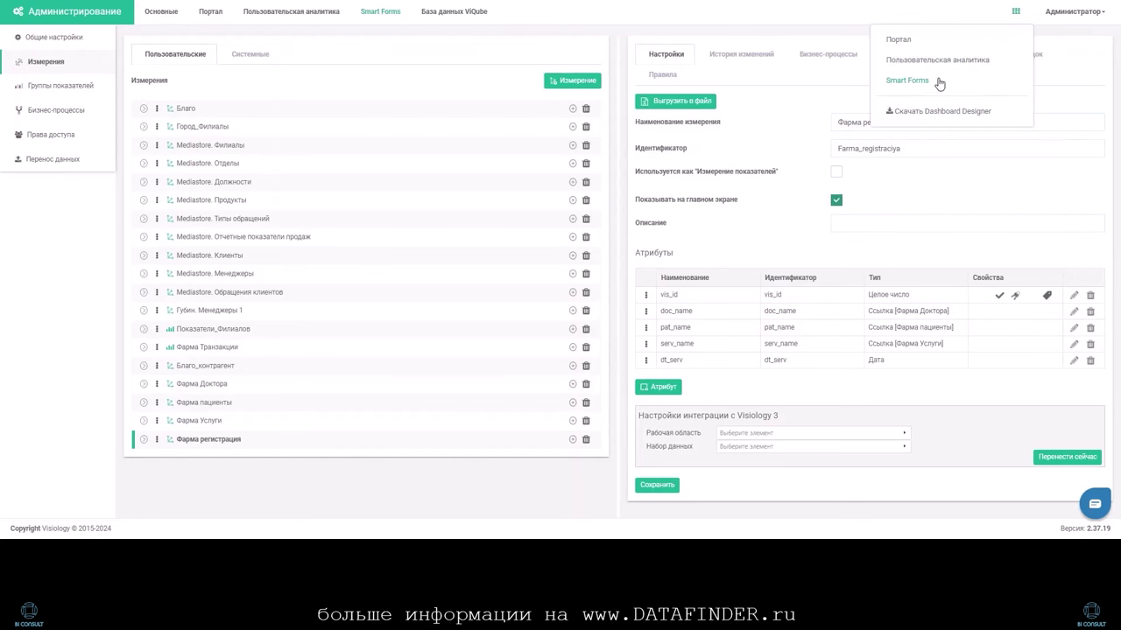
click(909, 81)
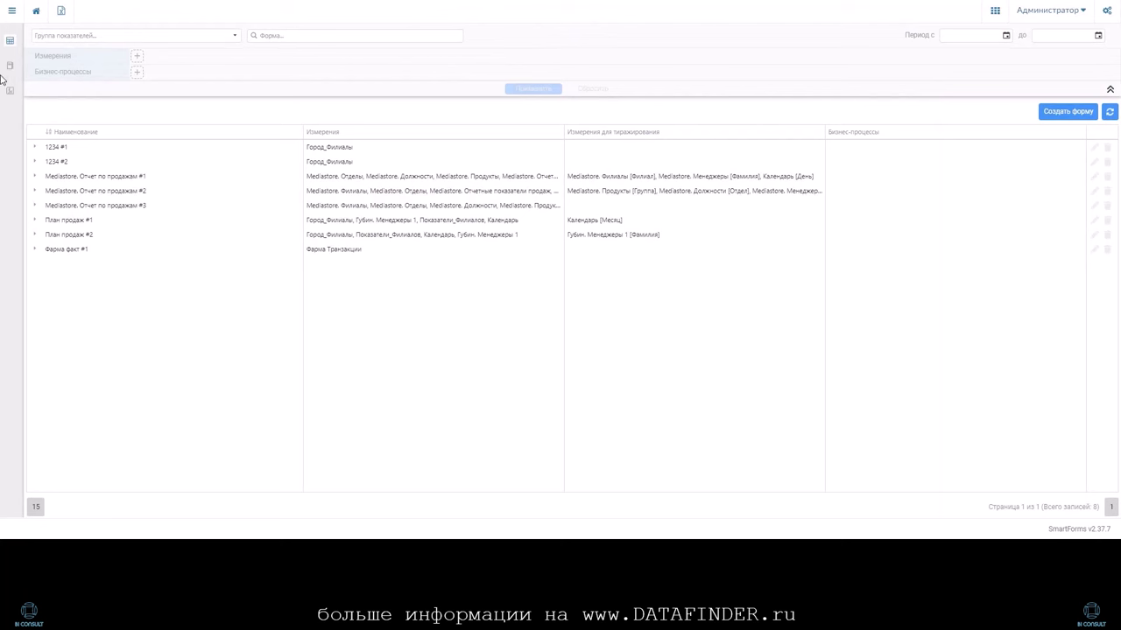
click(9, 68)
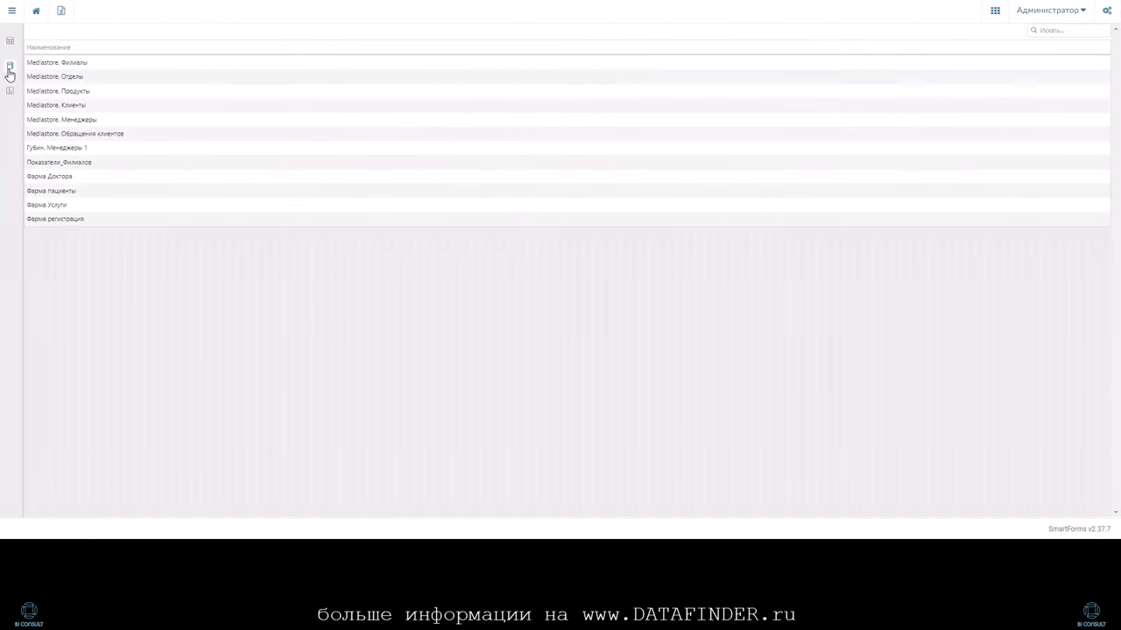
click(65, 223)
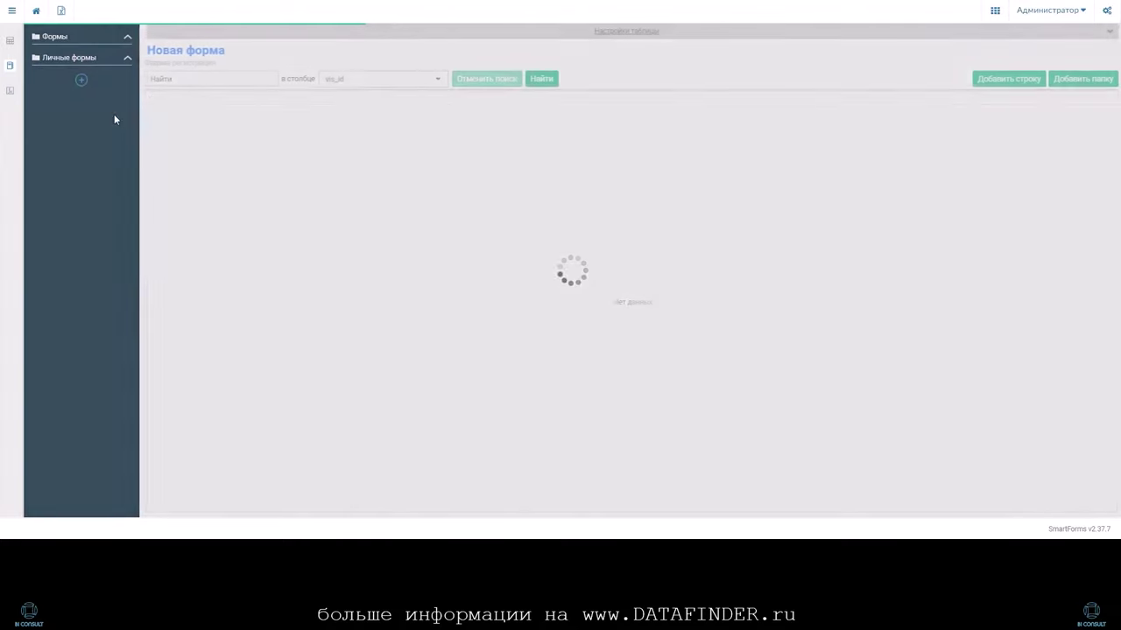
Add the doc_name, pat_name, serv_name and dt_serv columns to Новая форма and save the table settings
click(619, 35)
click(161, 107)
click(161, 124)
click(161, 139)
click(161, 155)
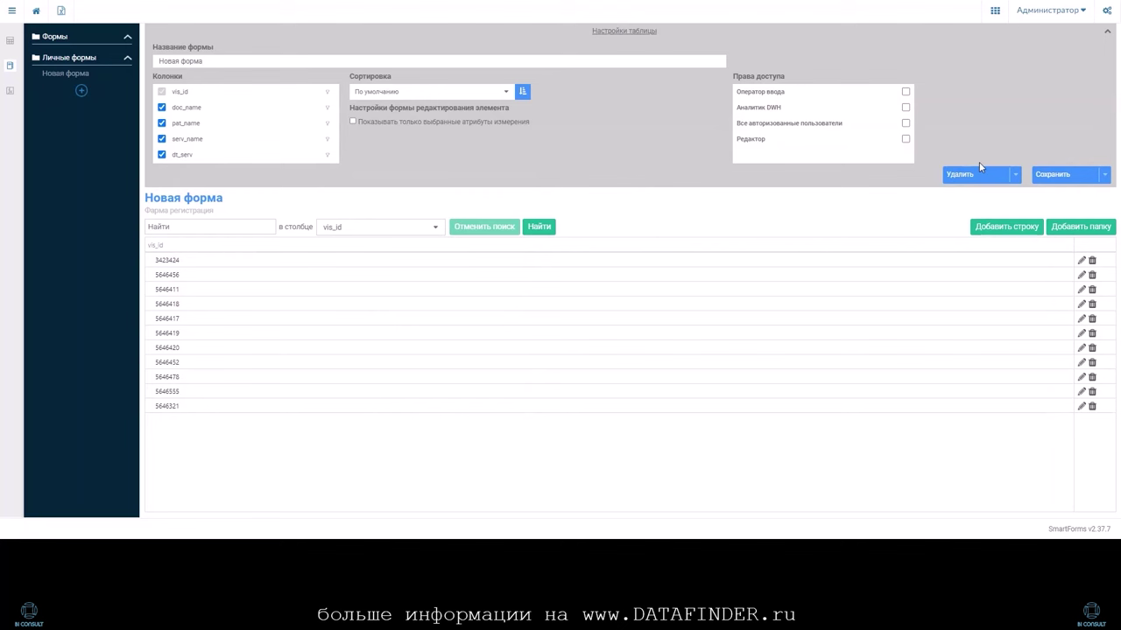
click(1053, 176)
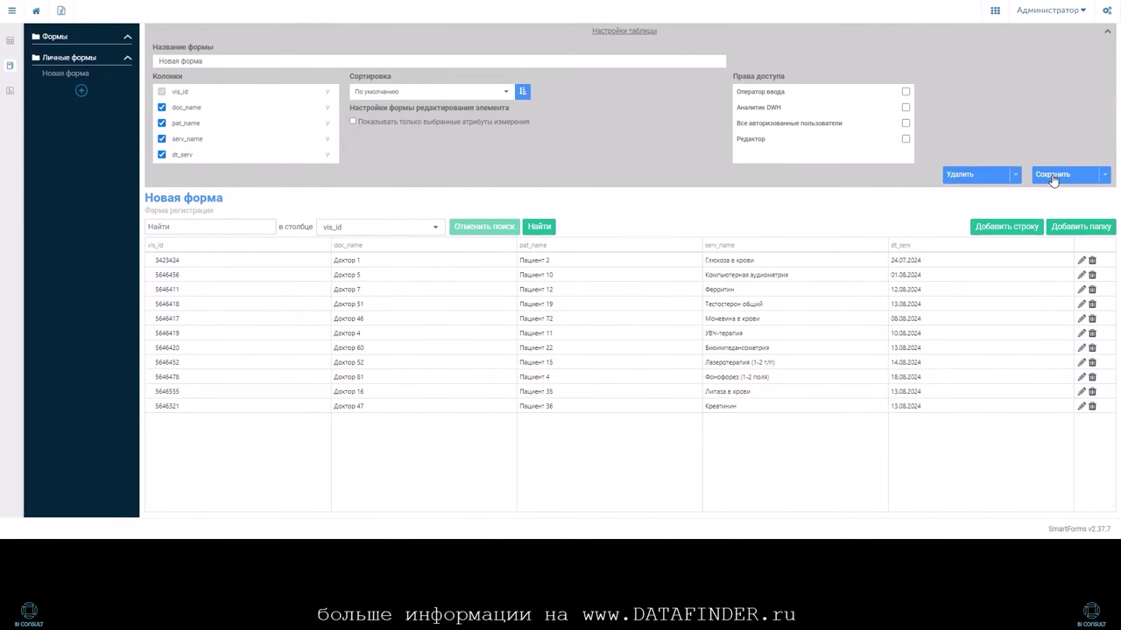
Start a new row in the form with vis_id 1555, doc_name Доктор 5 and pat_name Пациент 9
click(1004, 230)
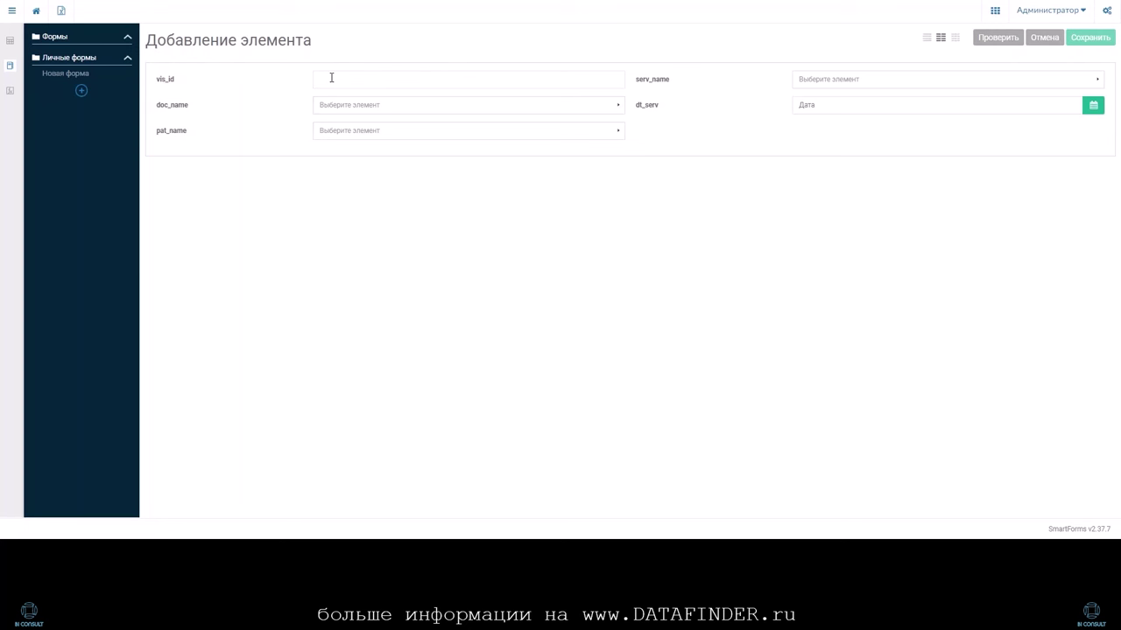
click(332, 78)
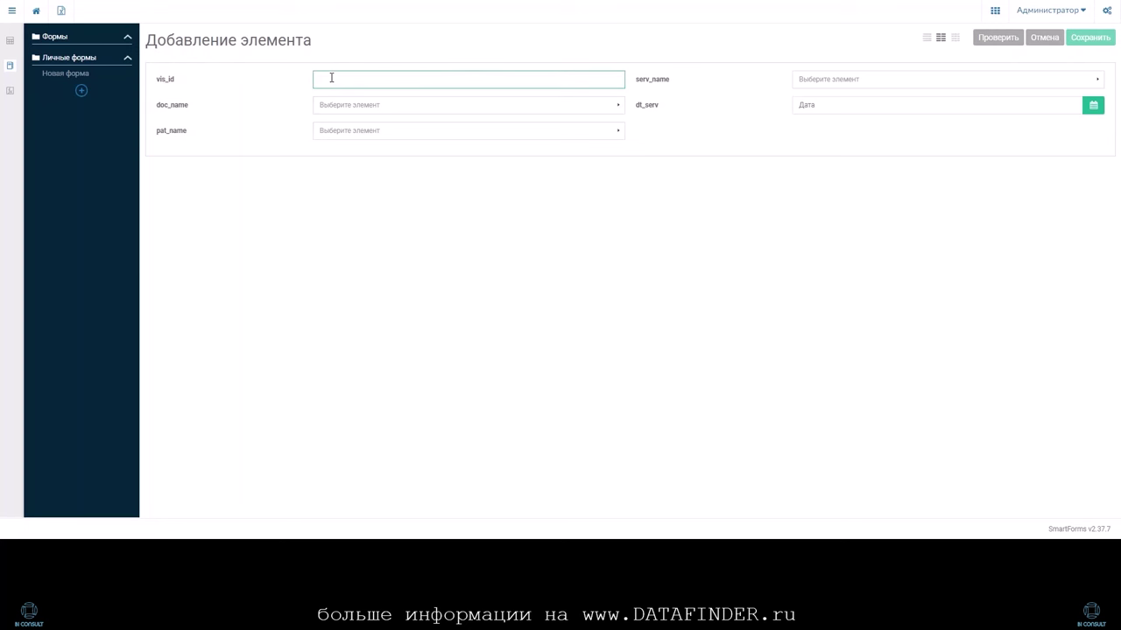
text(155)
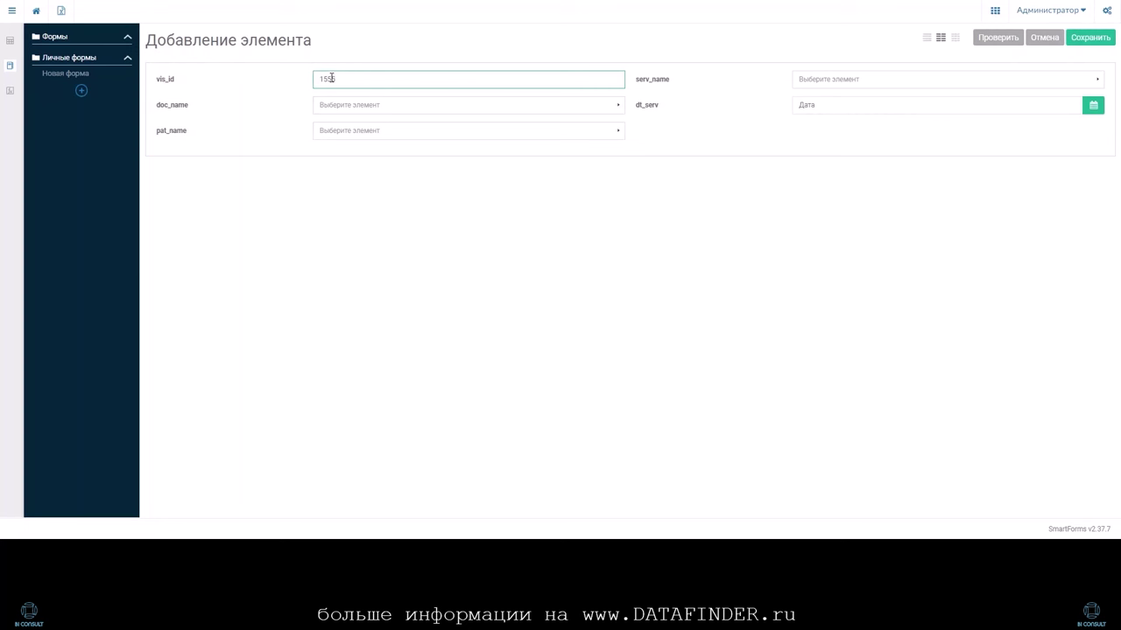
text(5)
click(350, 106)
click(348, 209)
click(349, 131)
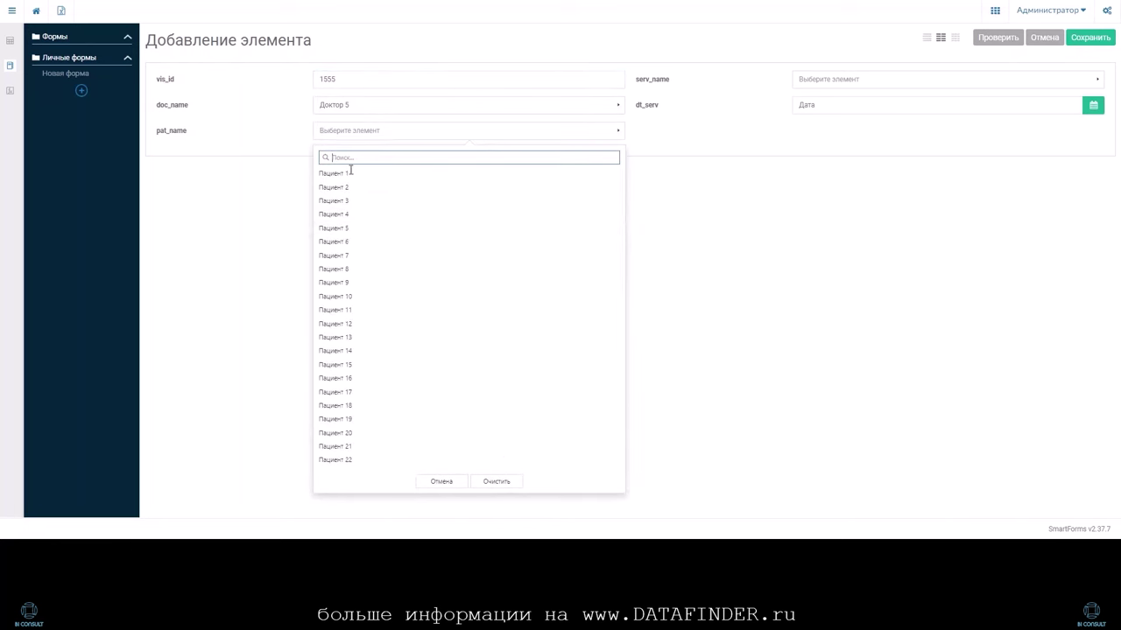
click(333, 283)
Set the new row's serv_name to Глюкоза в крови and dt_serv to 02.08.2024, and save the row
click(823, 81)
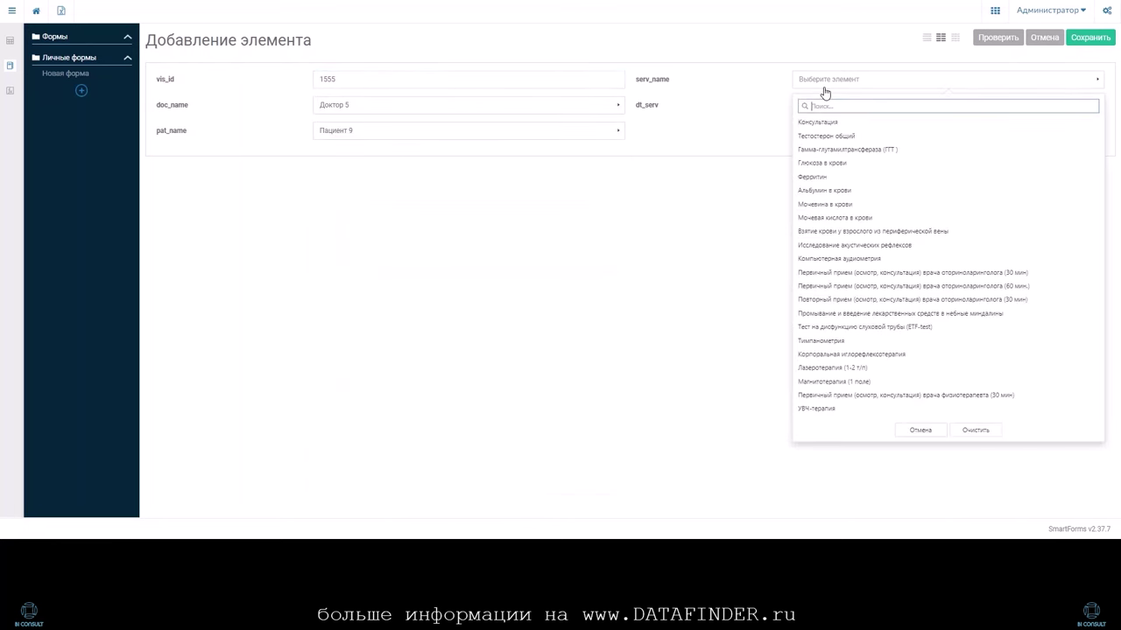
click(825, 175)
click(819, 106)
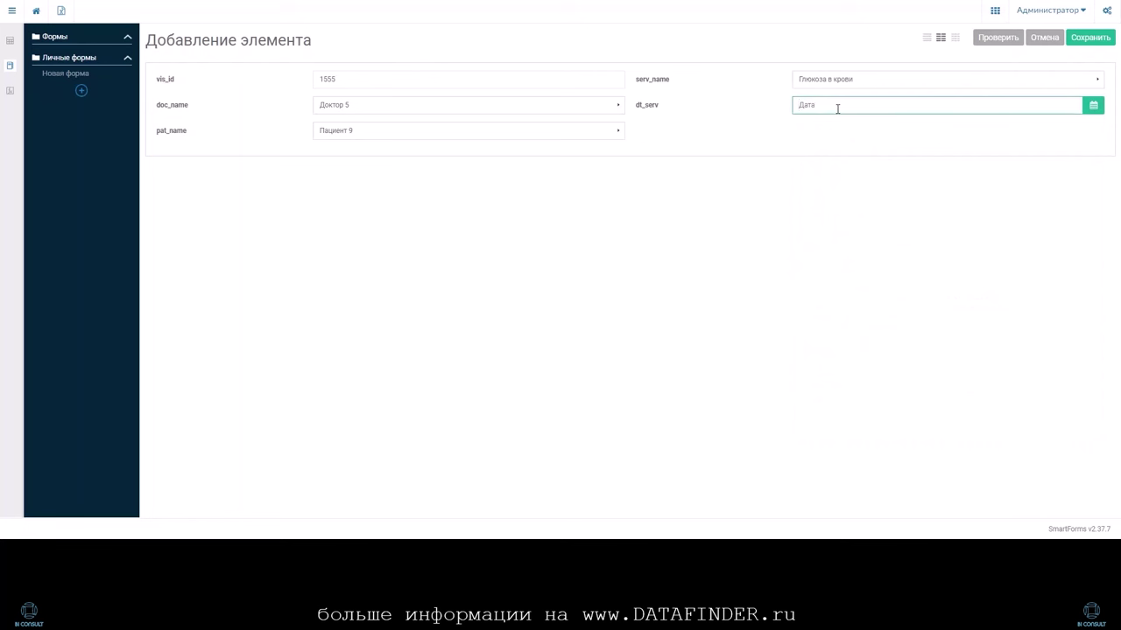
click(1092, 106)
click(902, 216)
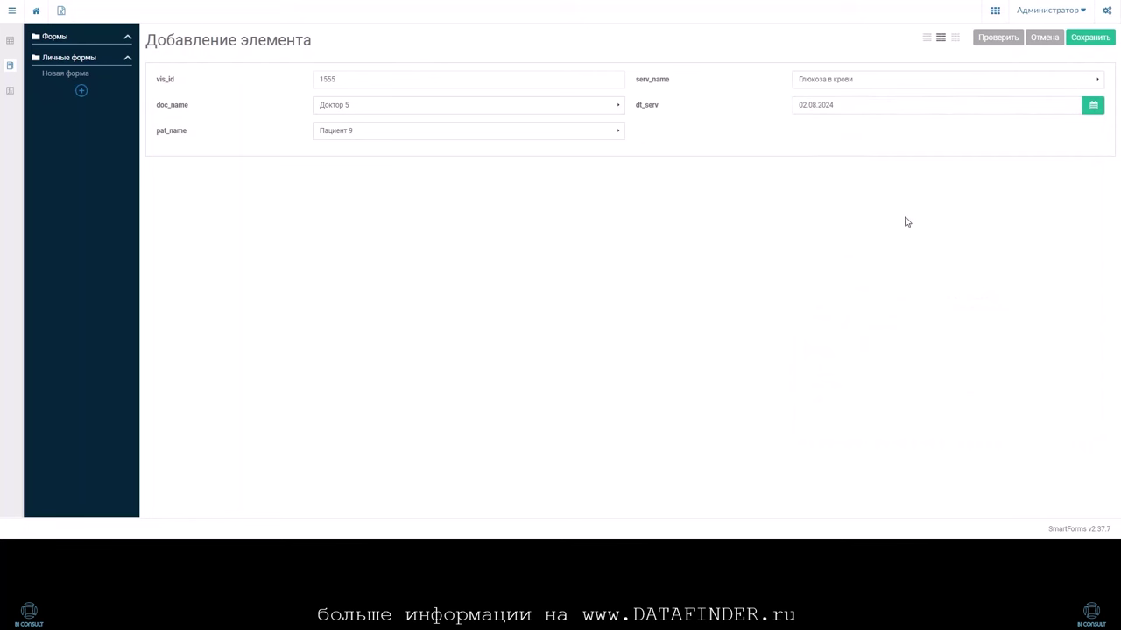
click(1089, 42)
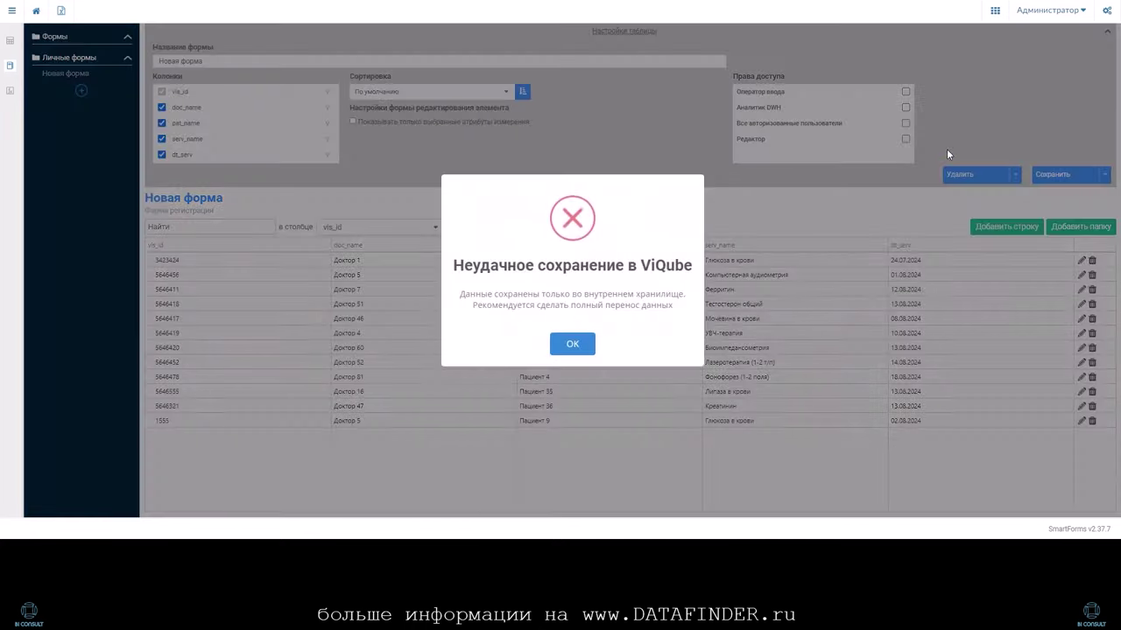
click(571, 345)
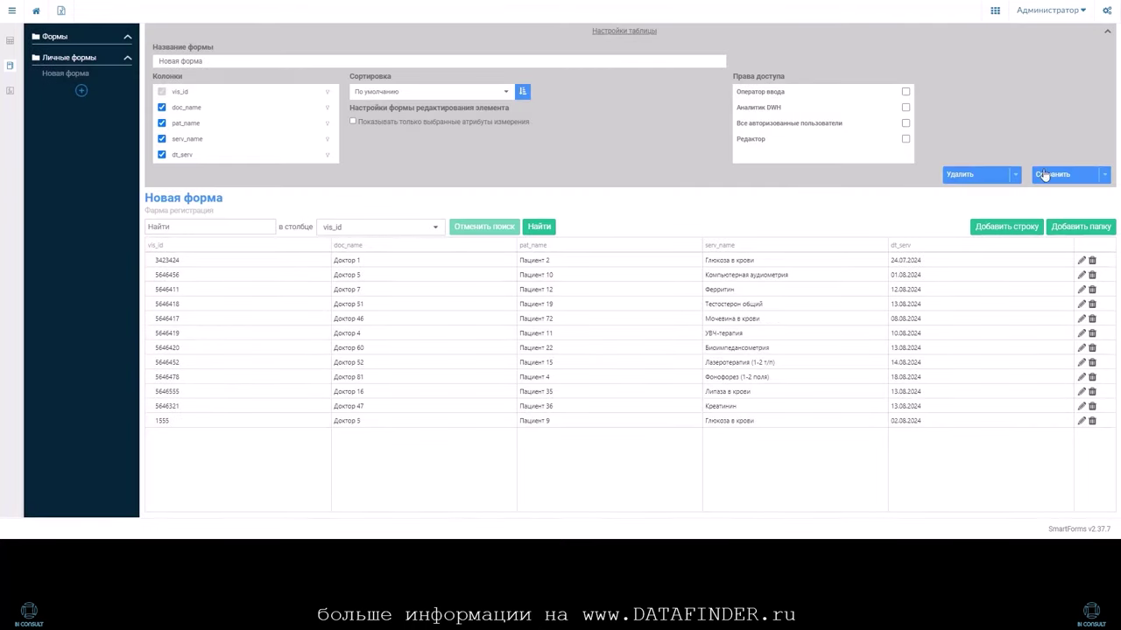
In the Smart Forms administration, link the Фарма регистрация dimension to the RUS BI workspace and Фарма dataset, and transfer its data
click(1094, 11)
click(1007, 102)
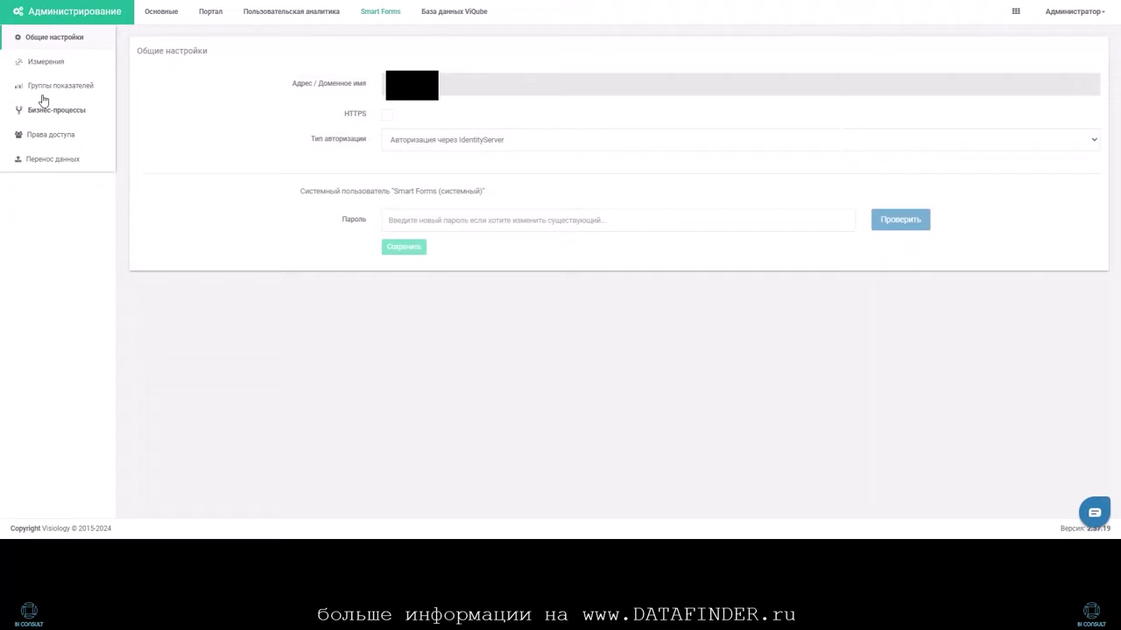
click(43, 65)
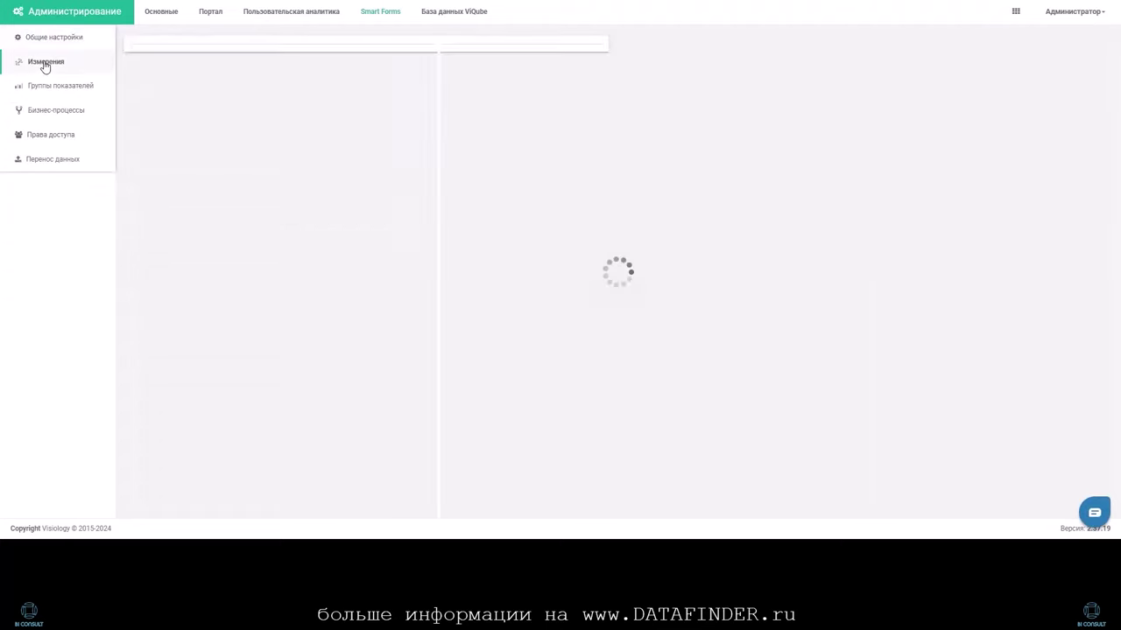
click(210, 443)
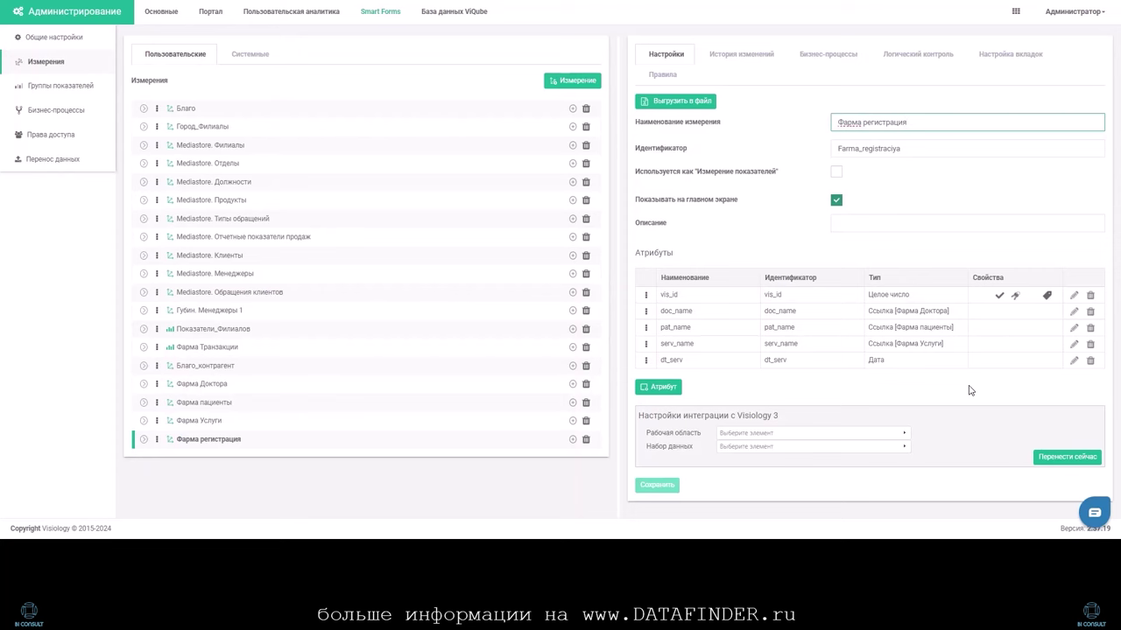
click(788, 435)
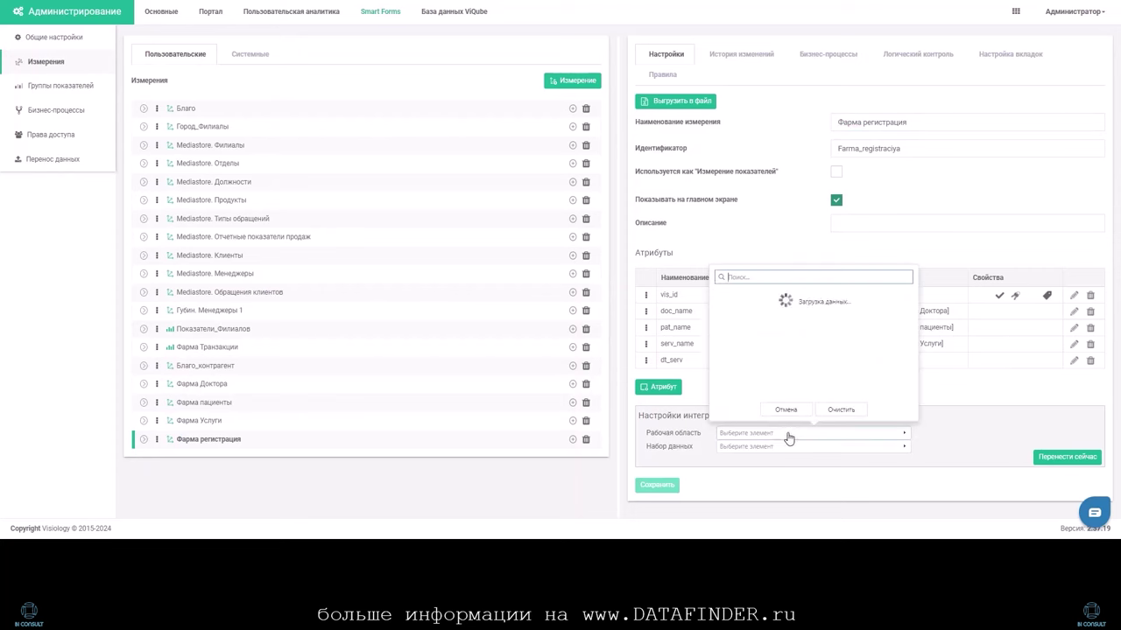
click(727, 306)
click(759, 446)
click(755, 396)
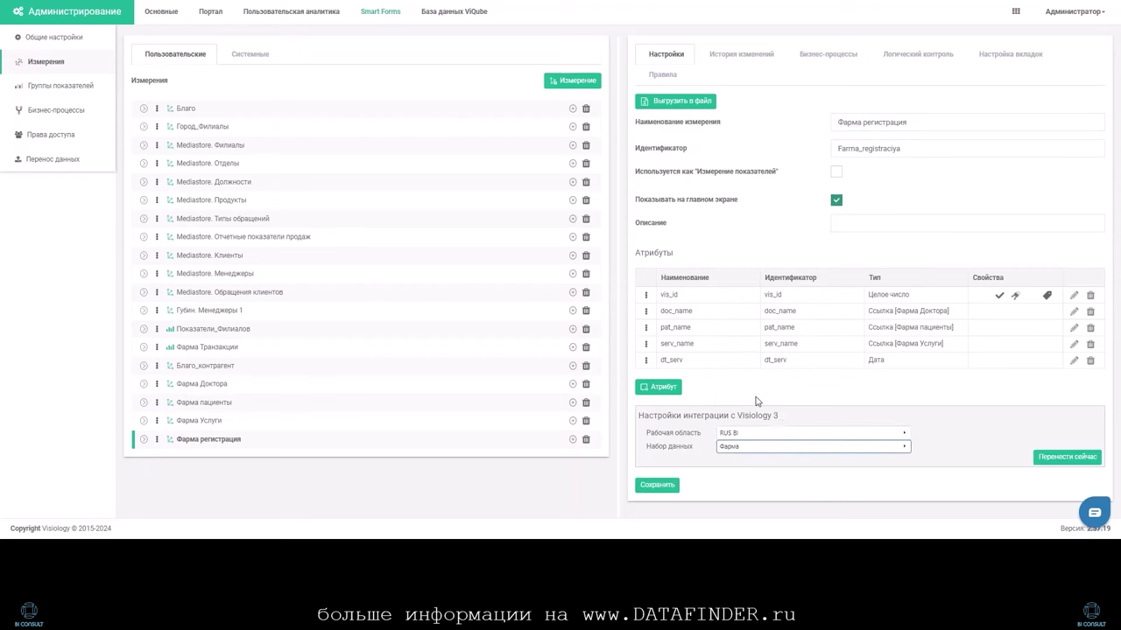
click(1034, 460)
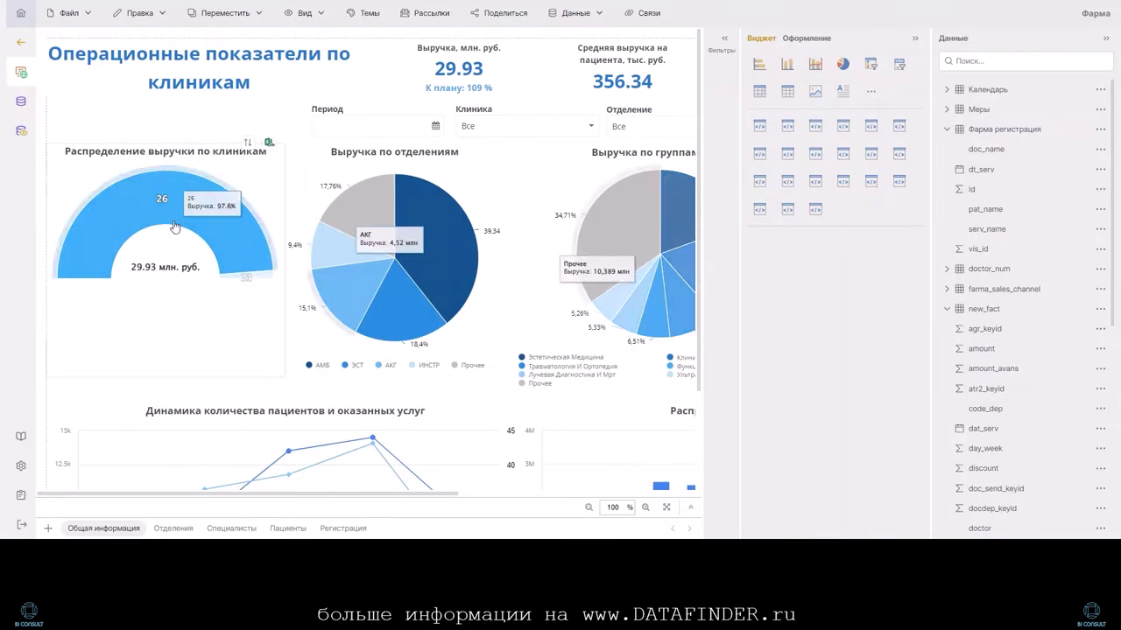
In the data model, expand the Фарма регистрация table and link its vis_id field to vis_keyid in new_fact
click(20, 103)
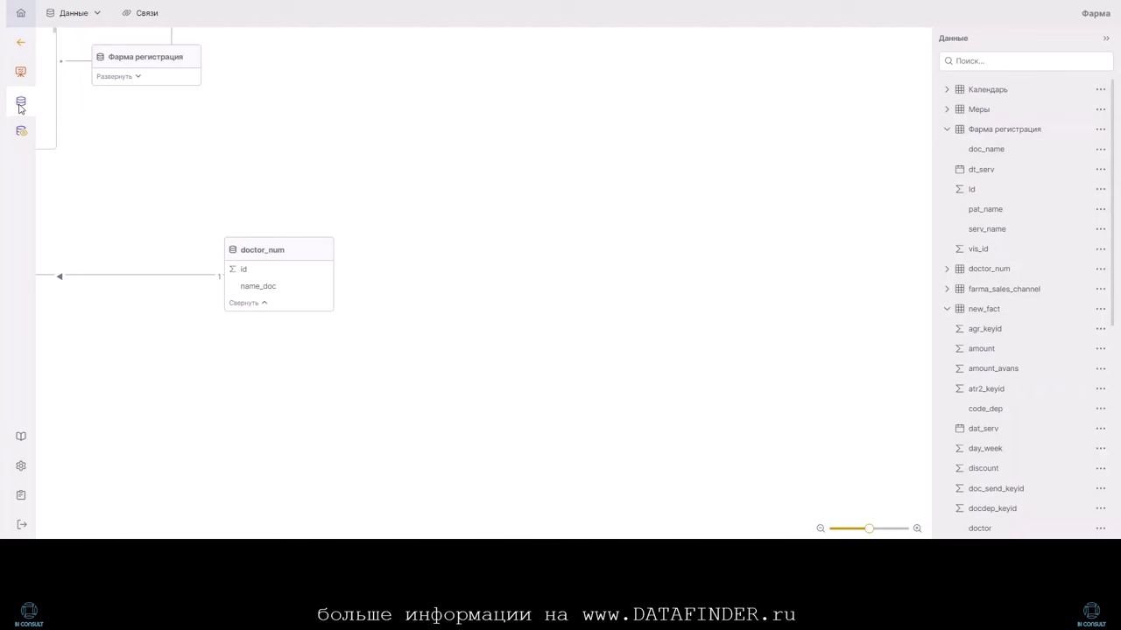
drag(364, 235, 640, 393)
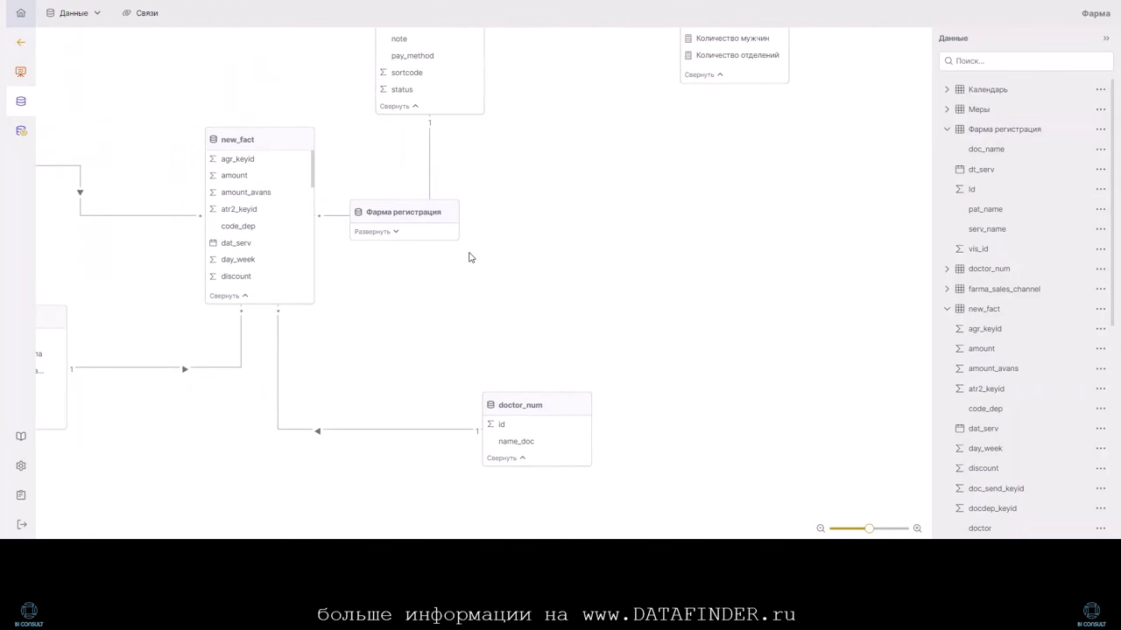
drag(413, 210, 495, 180)
click(475, 200)
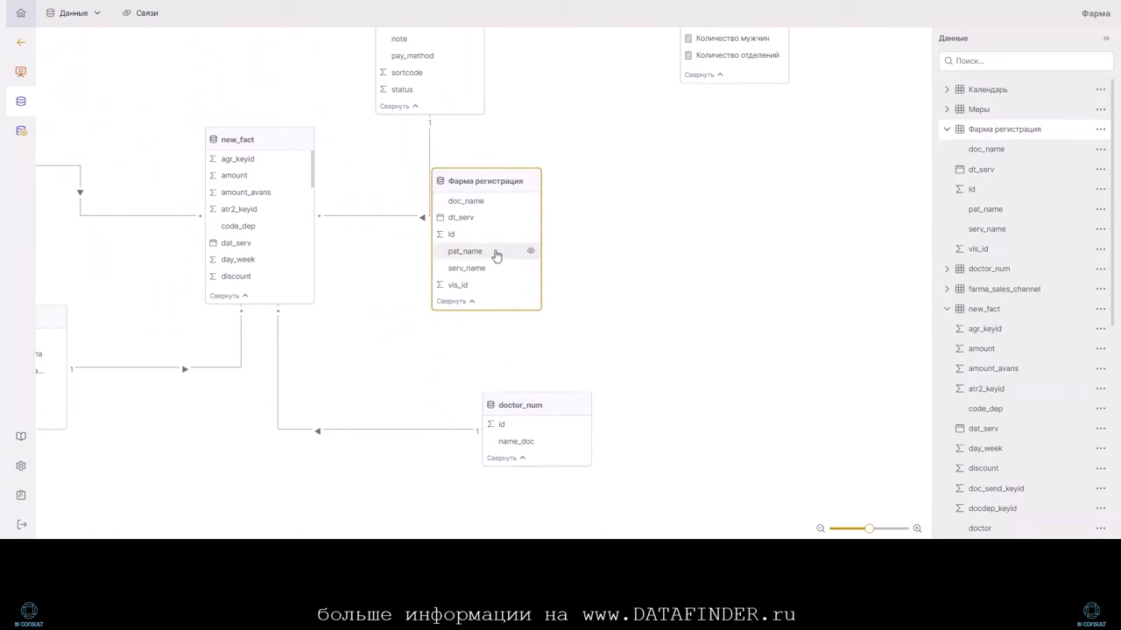
scroll(289, 227, down, 5)
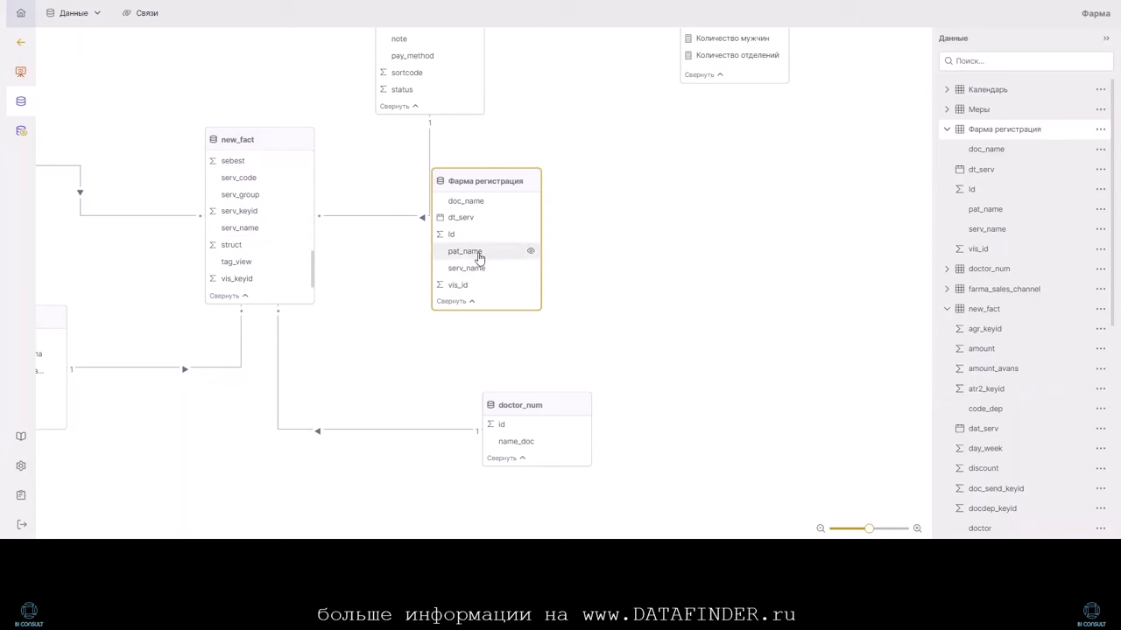
drag(456, 286, 250, 277)
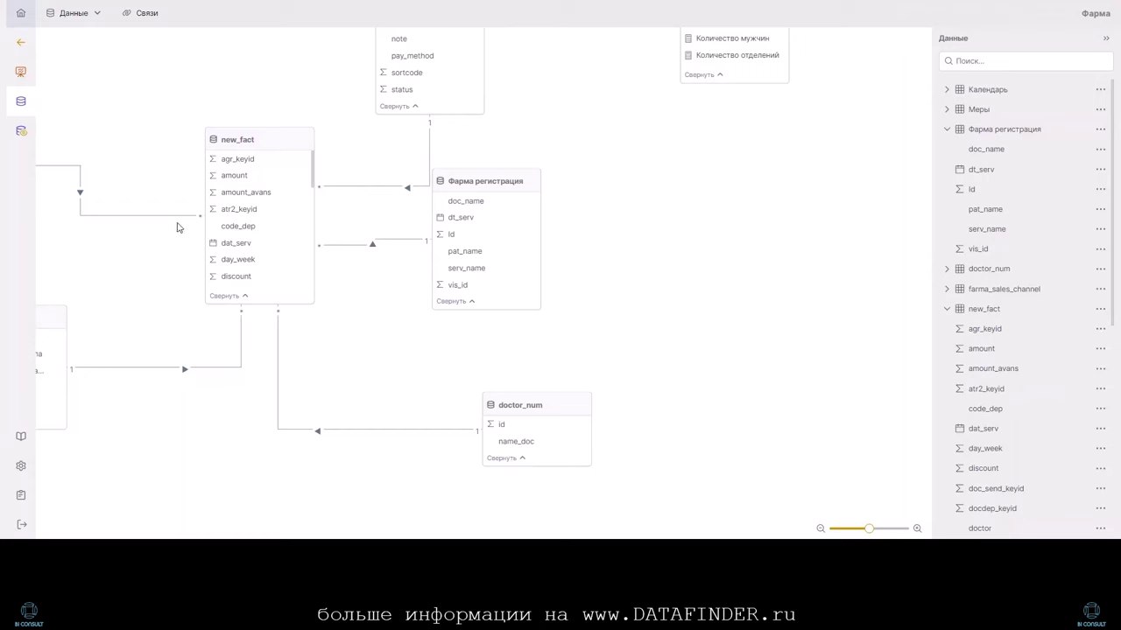
Review the rows of the Фарма регистрация table in the data view, and return to the dashboard
click(21, 131)
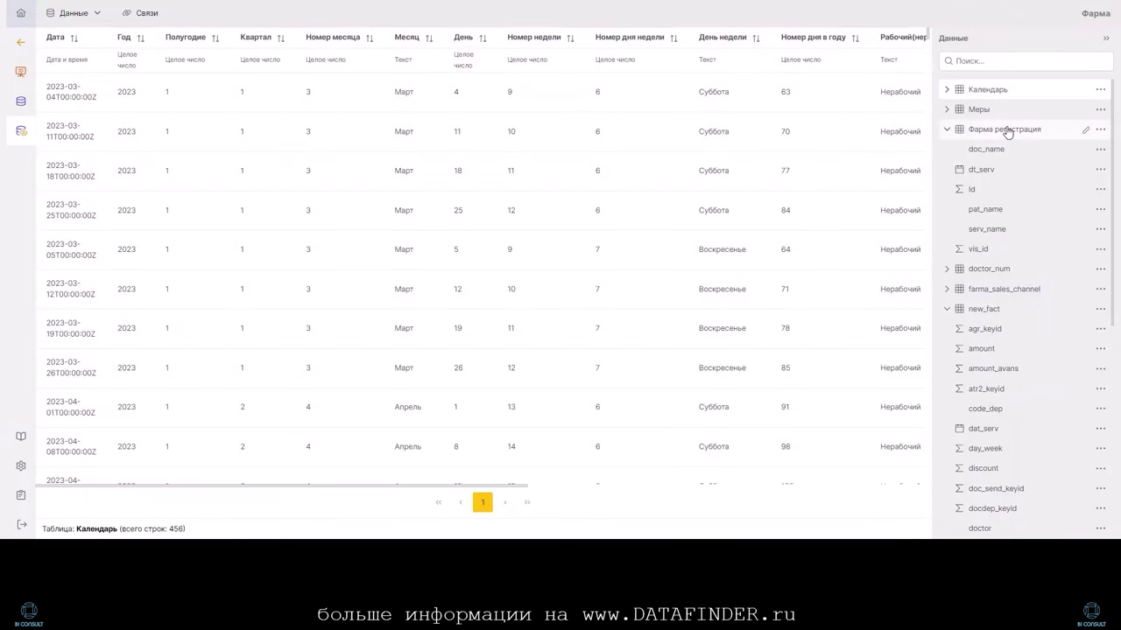
click(1004, 130)
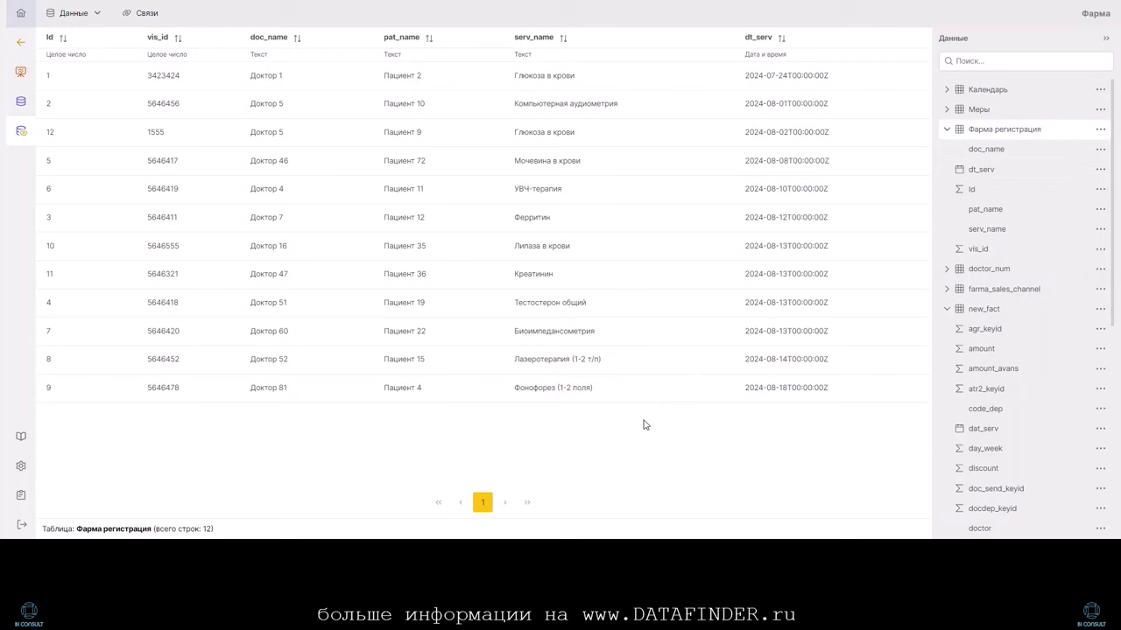
click(21, 72)
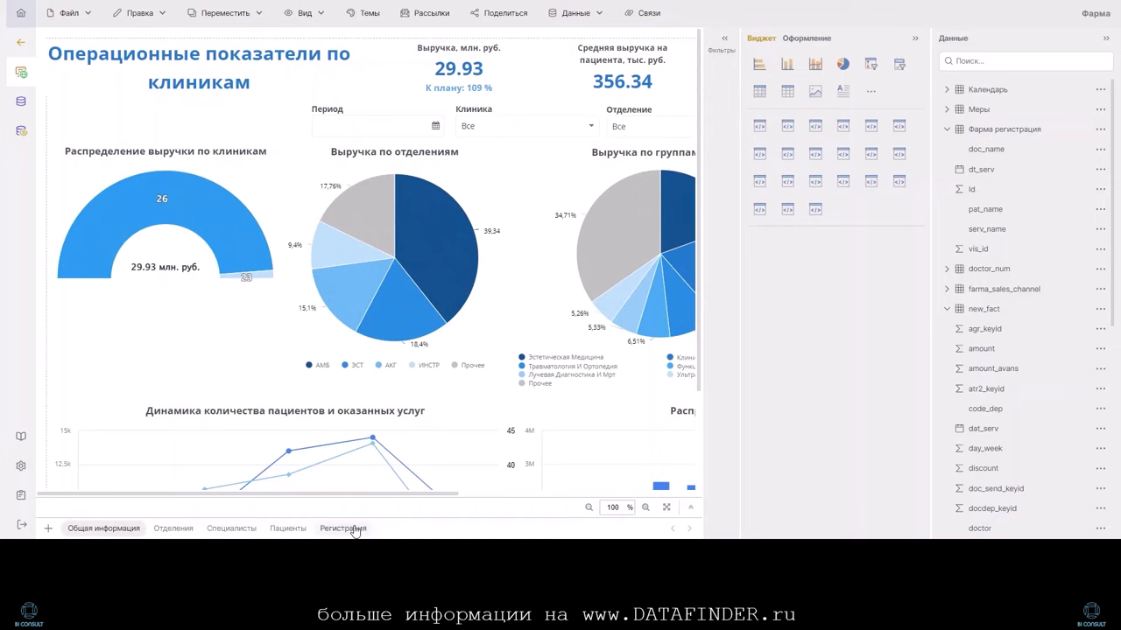
Add a column chart to the Регистрация sheet with dt_serv on the X axis and the count (Количество) of vis_id on the Y axis
click(346, 529)
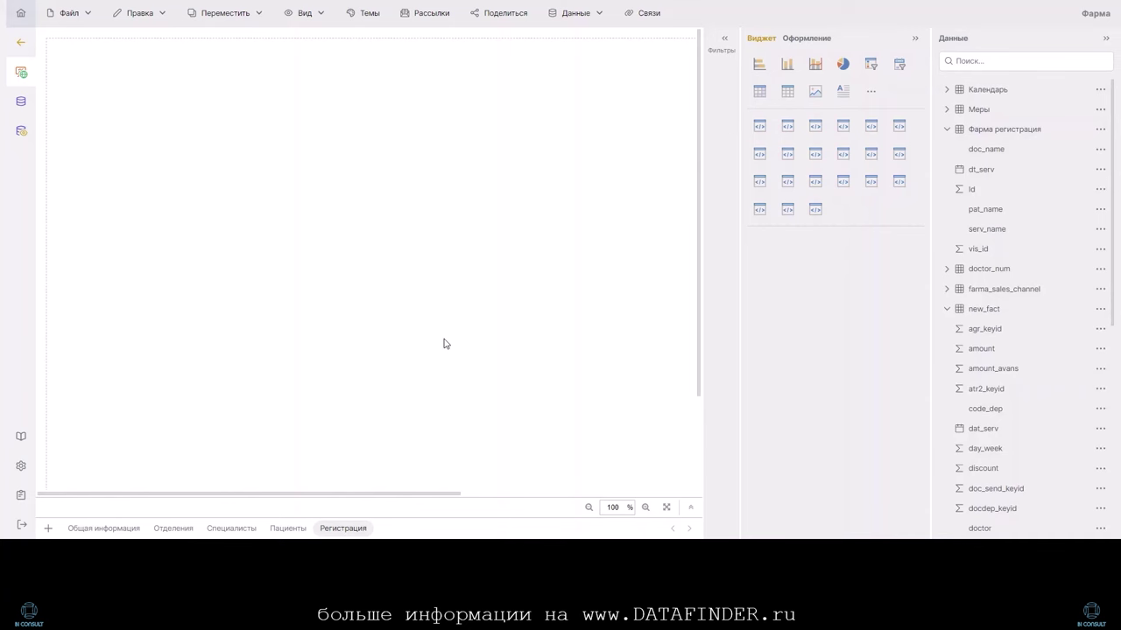
click(788, 67)
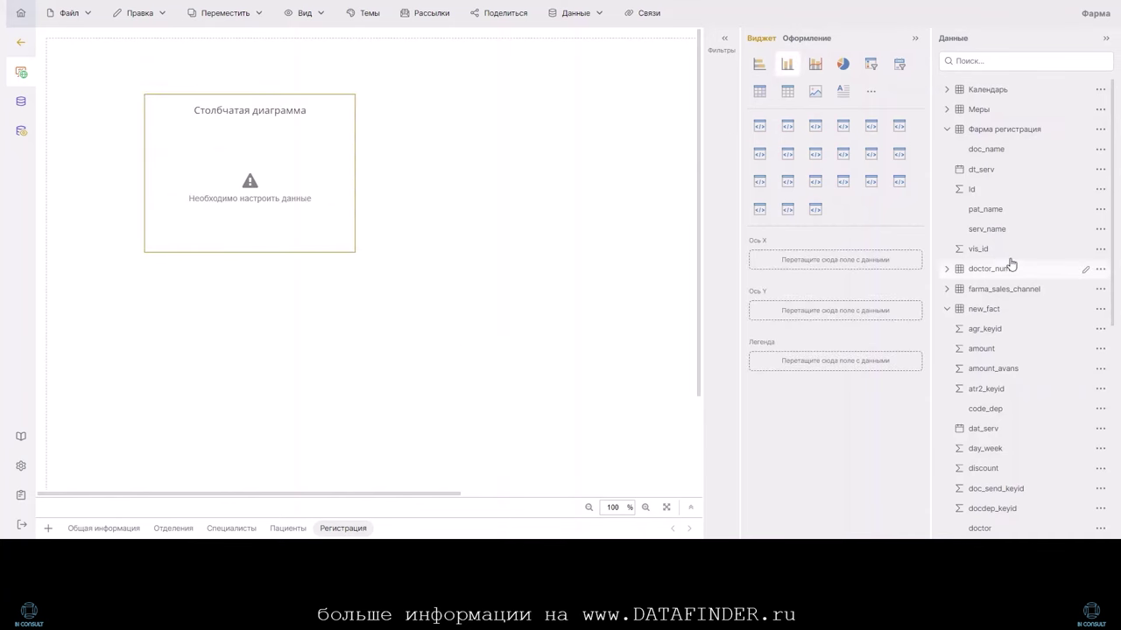
drag(980, 169, 806, 263)
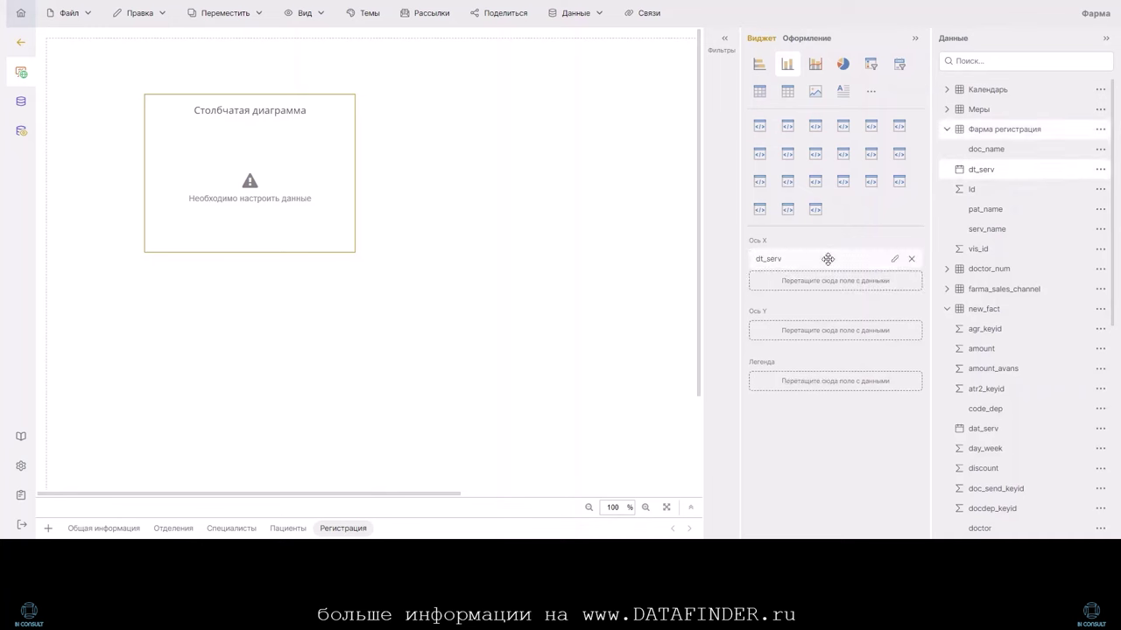
drag(978, 249, 806, 334)
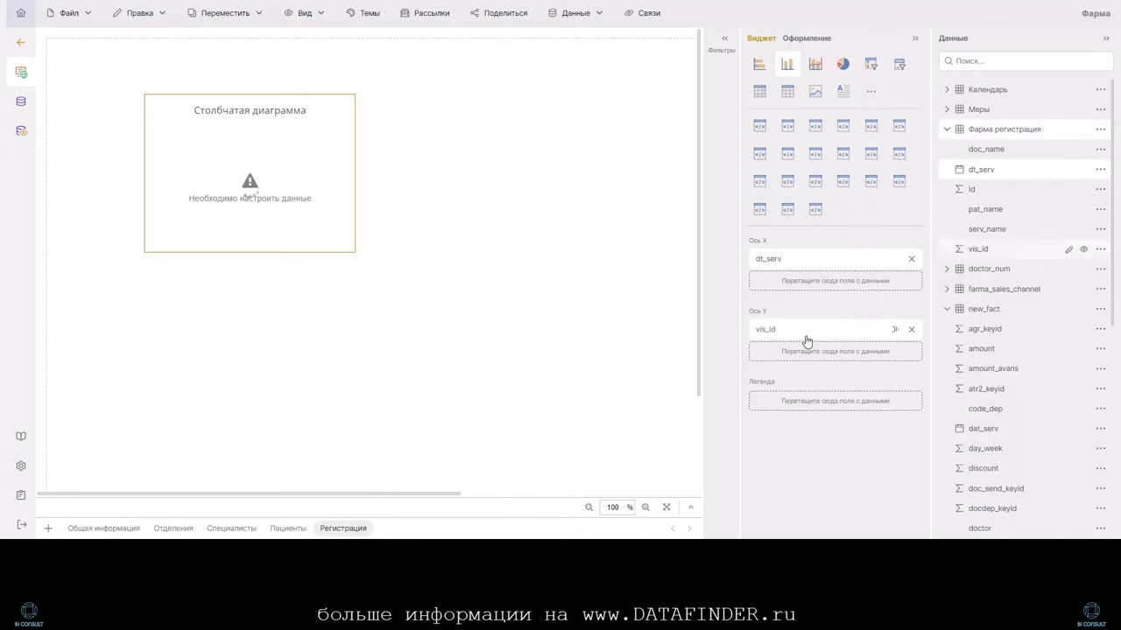
click(894, 330)
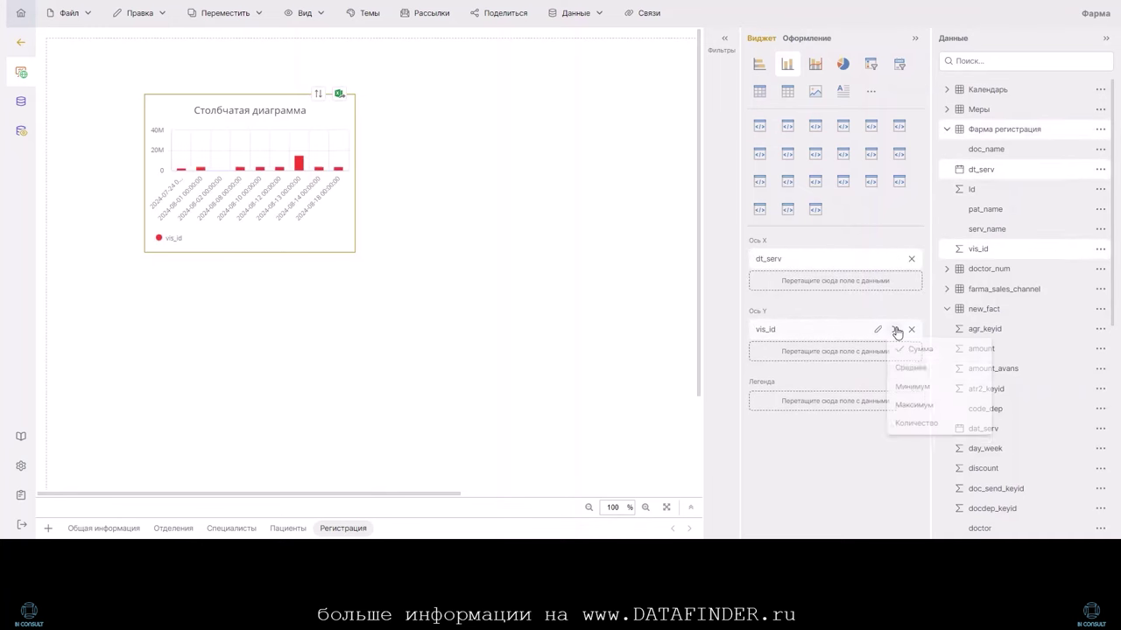
click(923, 434)
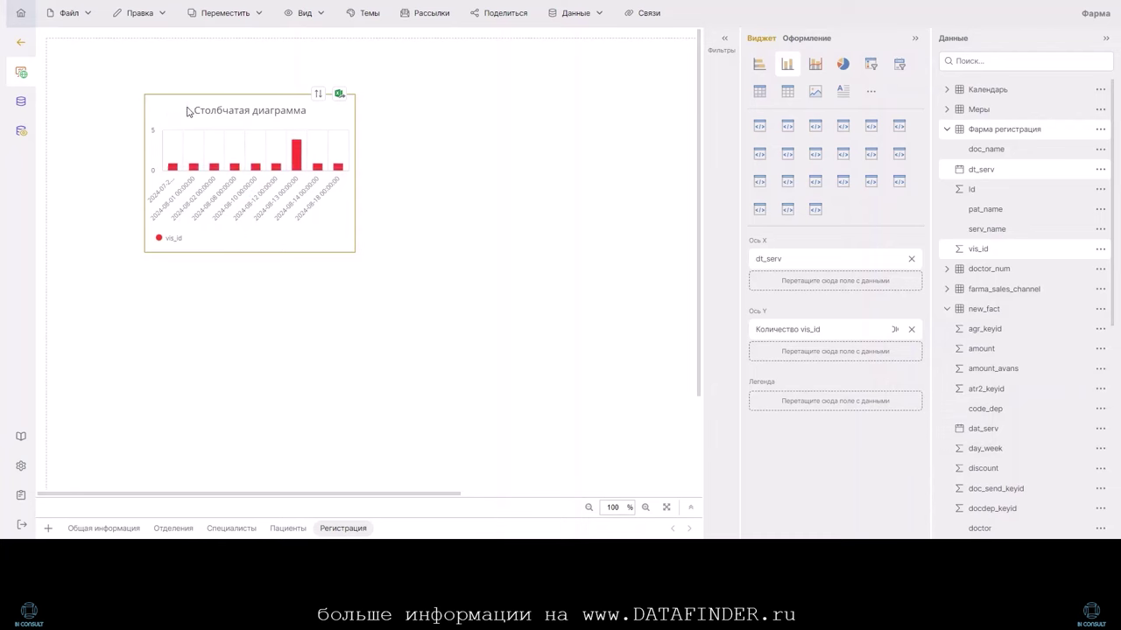
Enlarge the column chart and align it to the upper-left corner of the Регистрация sheet
drag(190, 111, 81, 49)
drag(255, 193, 433, 233)
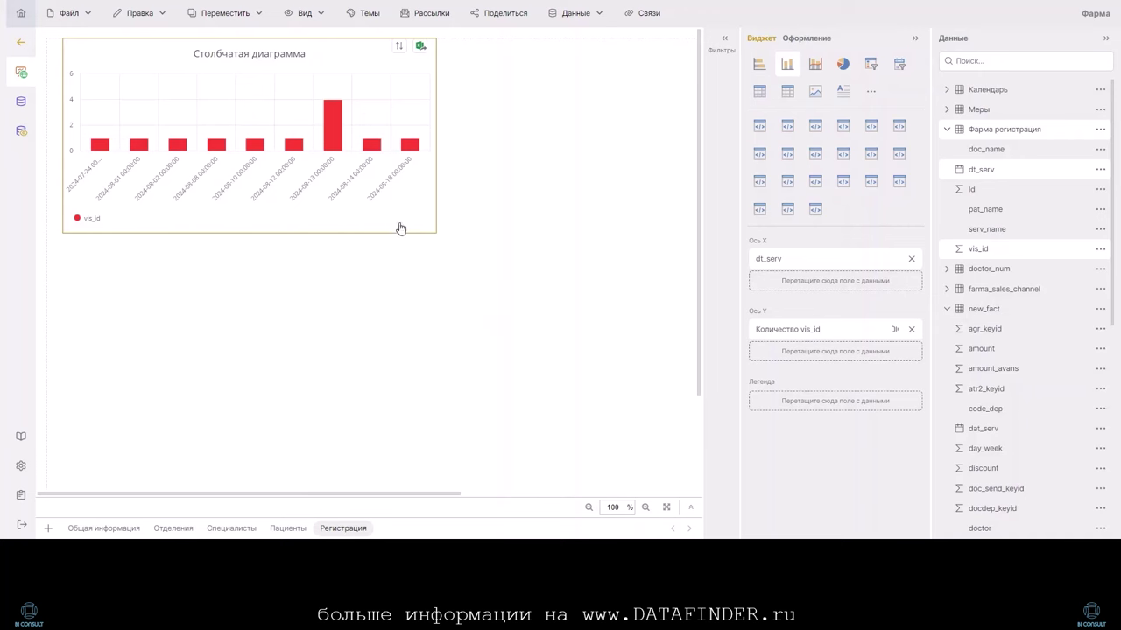
drag(241, 59, 192, 57)
click(399, 354)
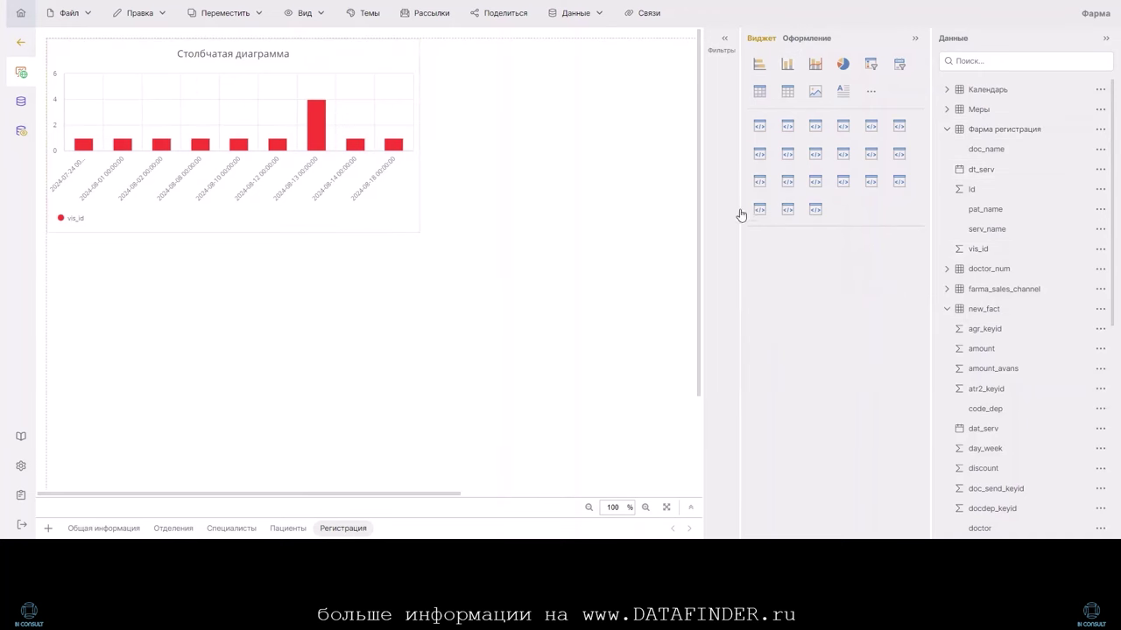
Add a table below the column chart with the columns pat_name, doc_name, serv_name and dt_serv from Фарма регистрация
click(788, 91)
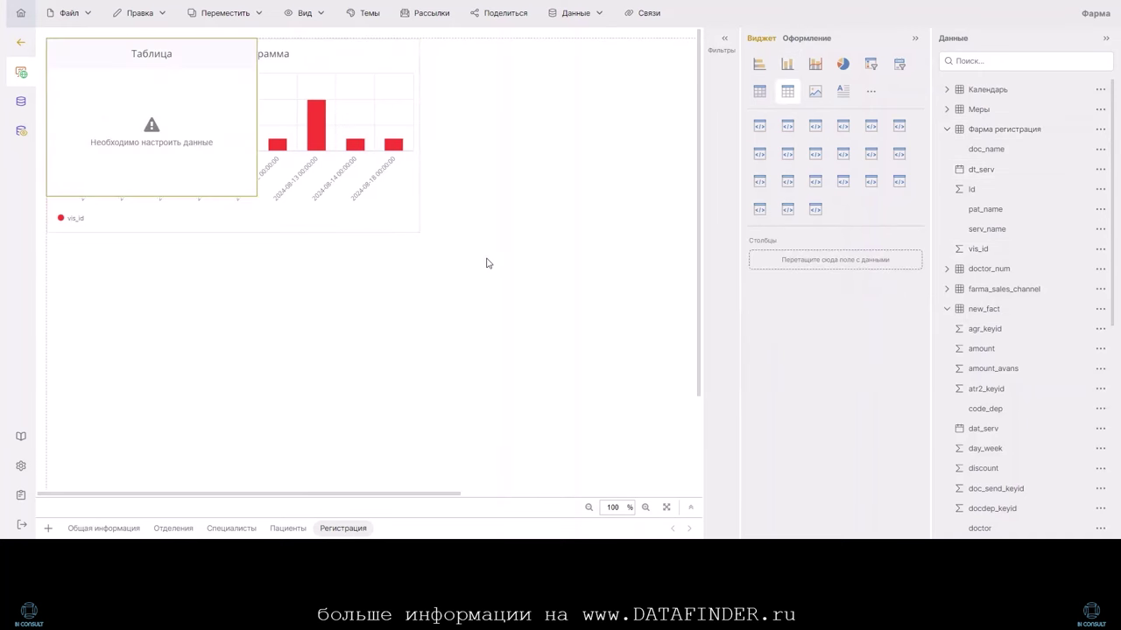
scroll(321, 222, down, 2)
drag(181, 78, 335, 303)
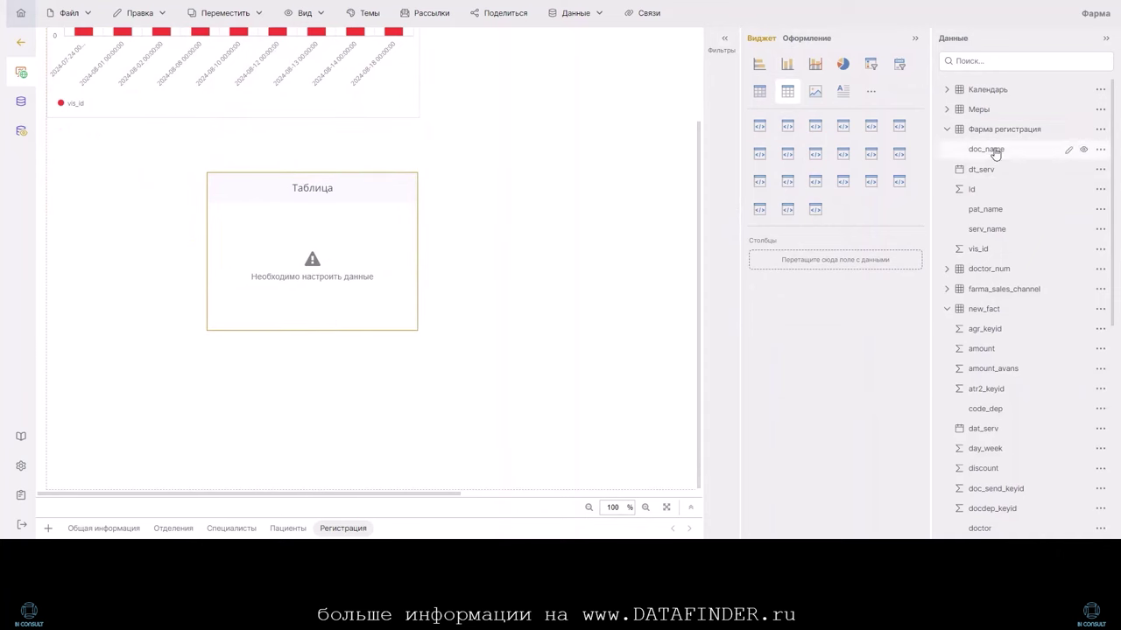
drag(987, 209, 822, 259)
drag(986, 149, 805, 280)
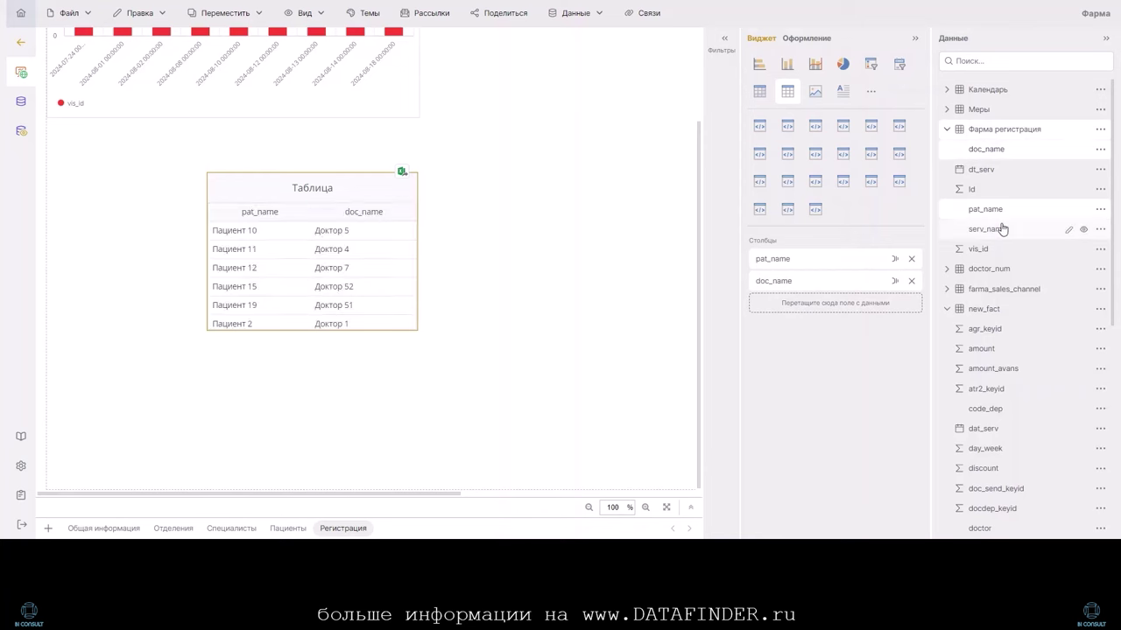
drag(1000, 234, 839, 325)
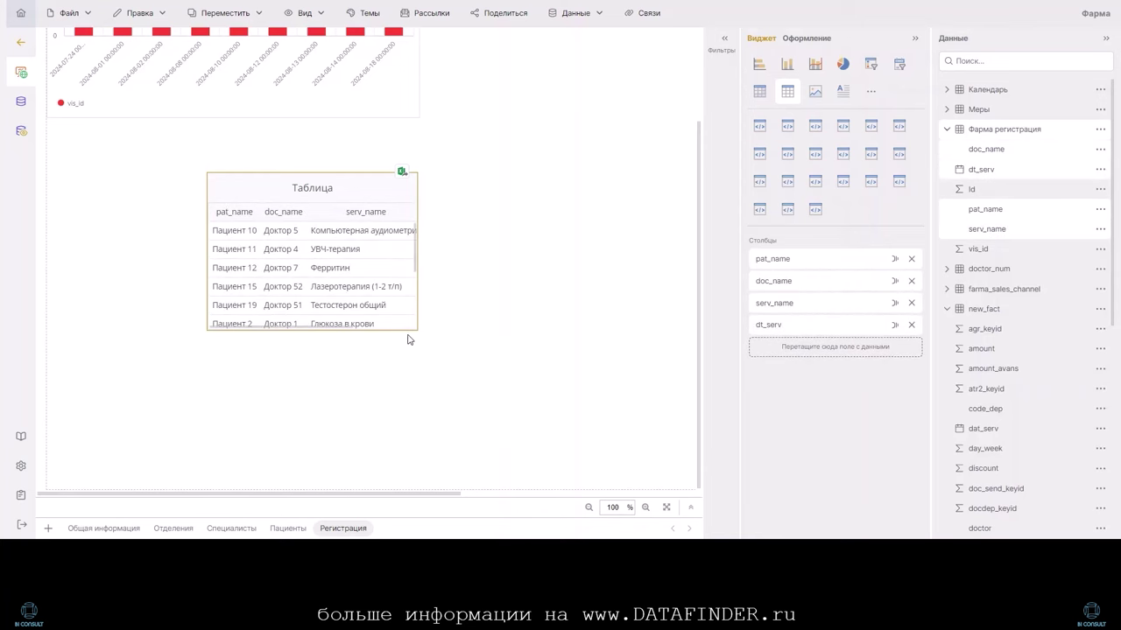
Widen the table to fit all four columns and align it directly under the chart at the sheet's left edge
drag(416, 330, 644, 345)
drag(431, 189, 270, 139)
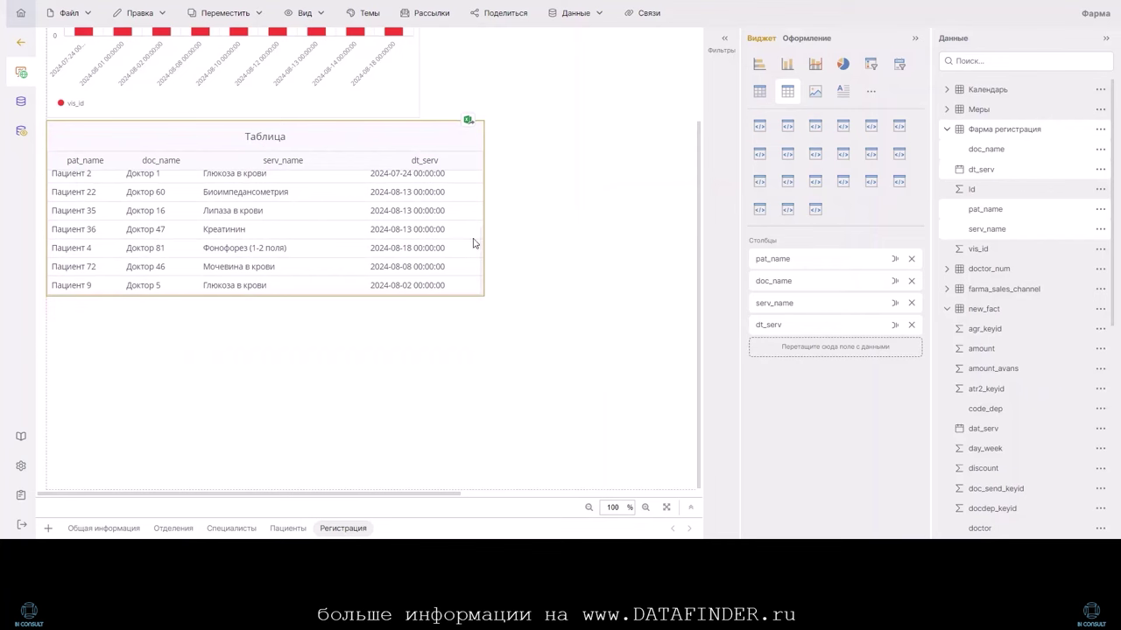